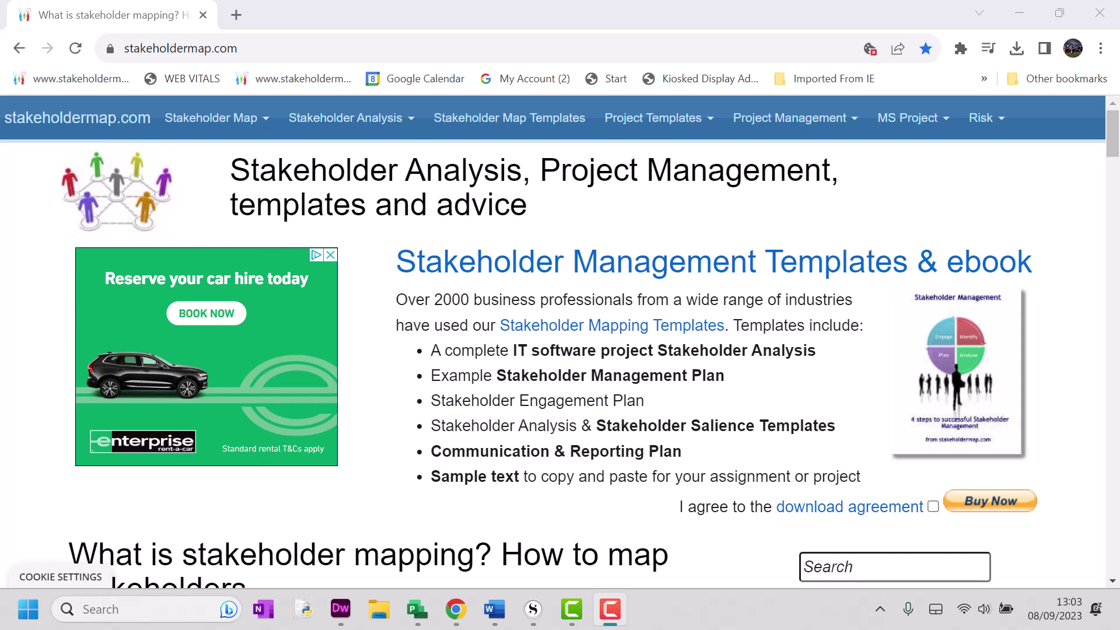
# Step: Download the .xlsx risk register from the Top 20 Project Risks page
pyautogui.click(251, 46)
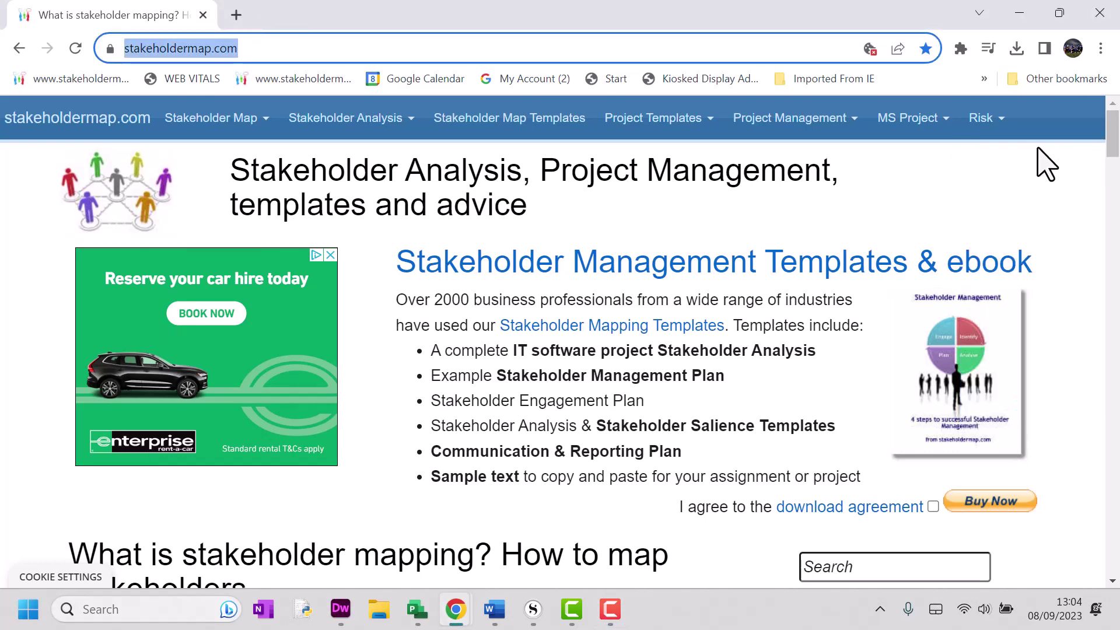
pyautogui.moveTo(1000, 138)
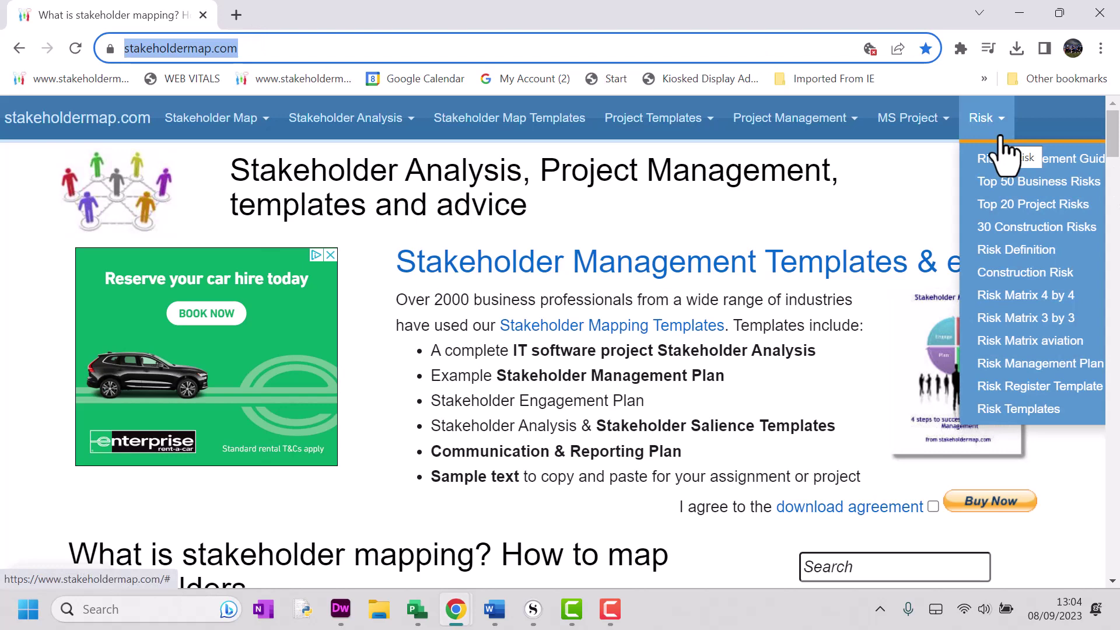
pyautogui.click(1013, 203)
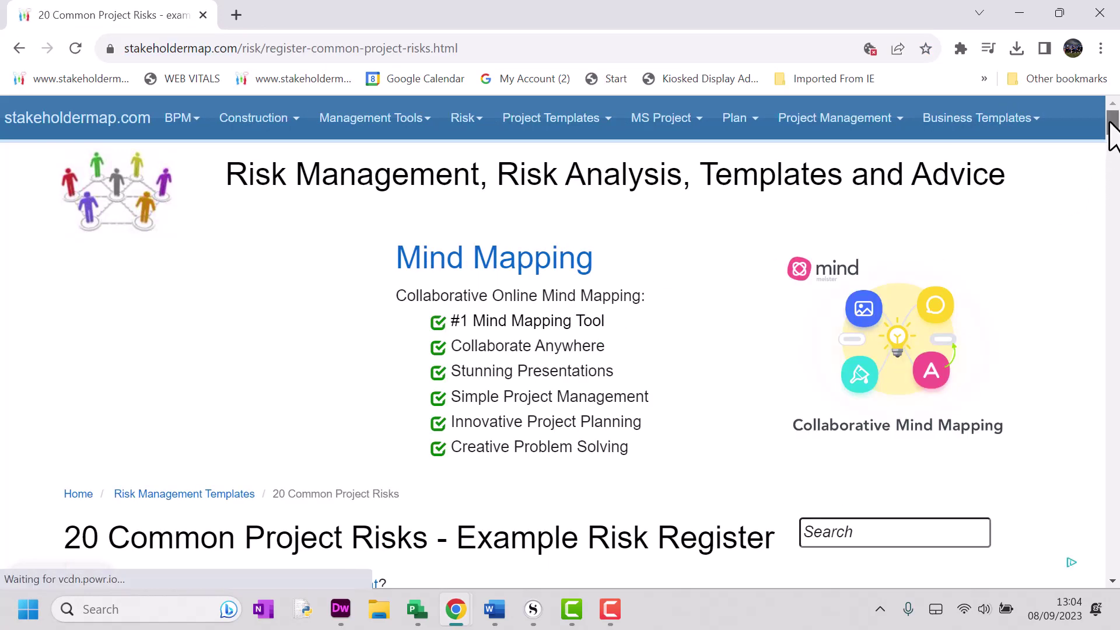
pyautogui.moveTo(1109, 124); pyautogui.dragTo(1102, 153)
pyautogui.click(224, 200)
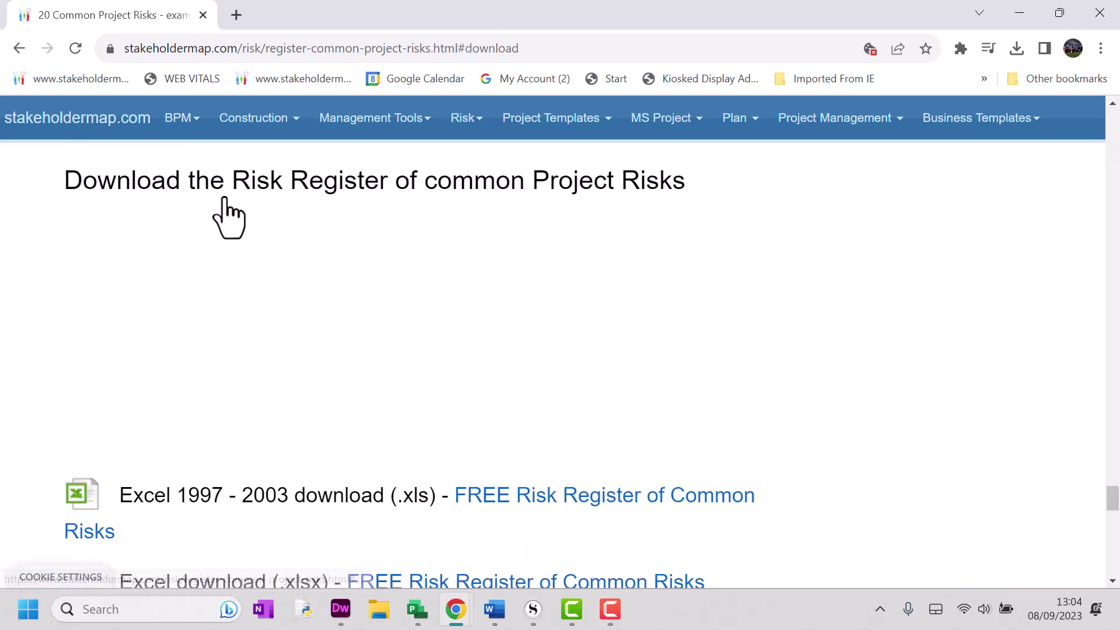
pyautogui.moveTo(1107, 508)
pyautogui.mouseDown()
pyautogui.moveTo(1114, 497)
pyautogui.moveTo(1112, 513)
pyautogui.mouseUp()
pyautogui.click(467, 387)
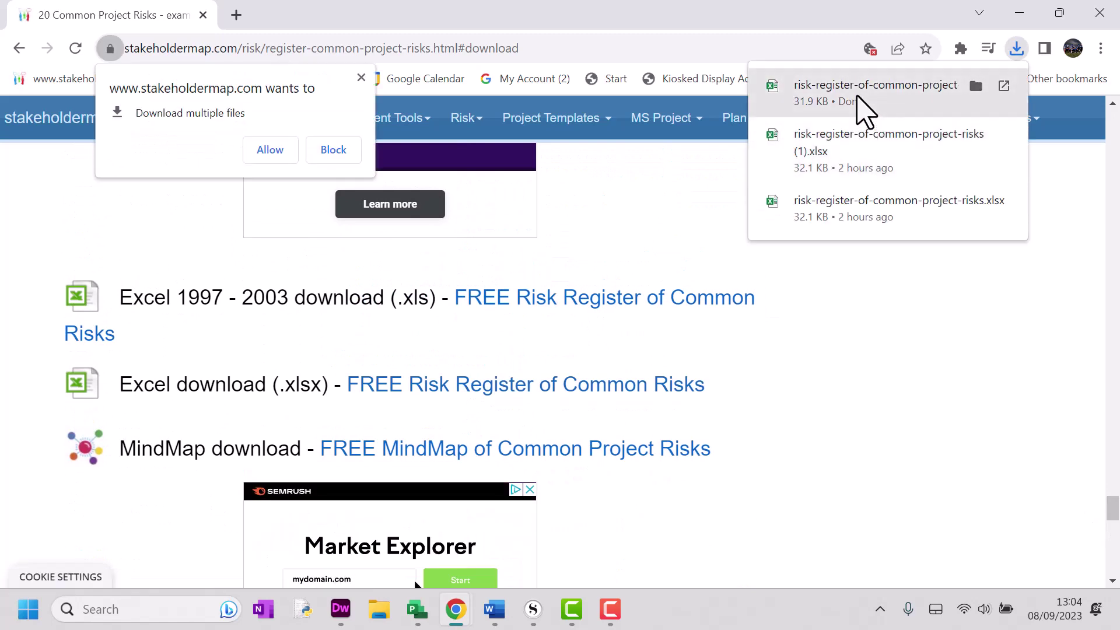
# Step: Open the downloaded risk register workbook and enable editing
pyautogui.click(863, 111)
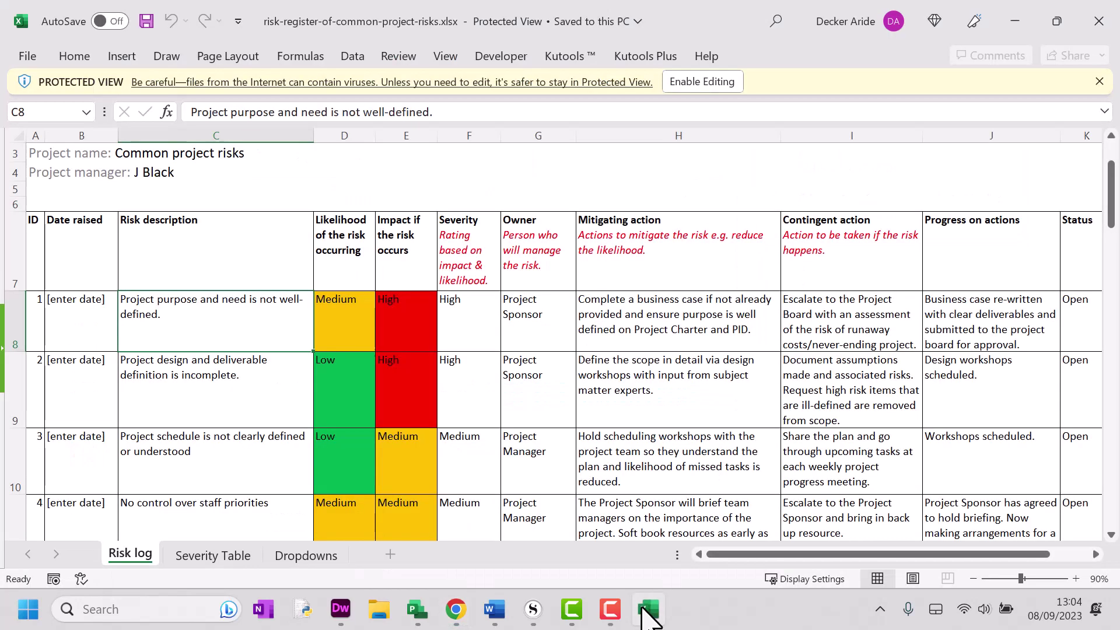
pyautogui.click(677, 332)
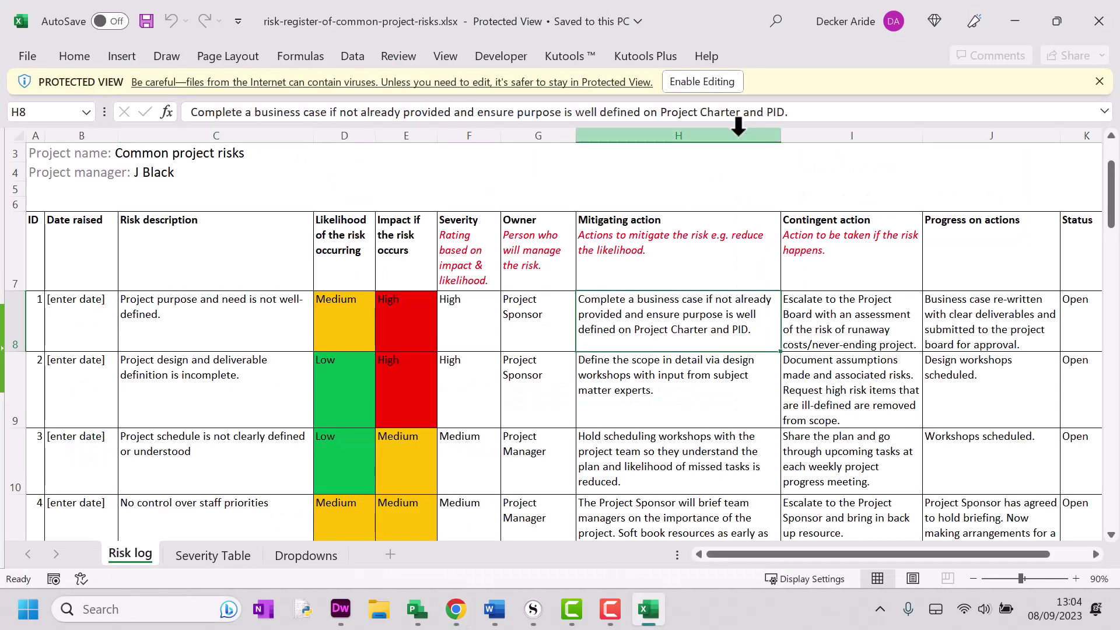
pyautogui.click(713, 84)
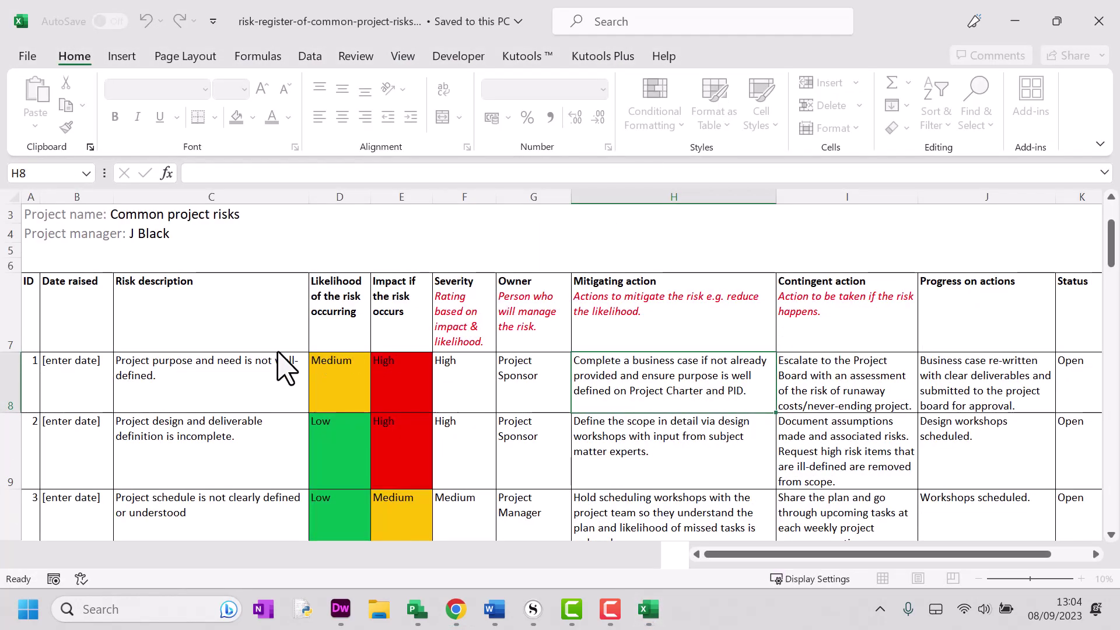
# Step: Look over the first risk's description, likelihood, impact and severity cells in row 8
pyautogui.click(220, 359)
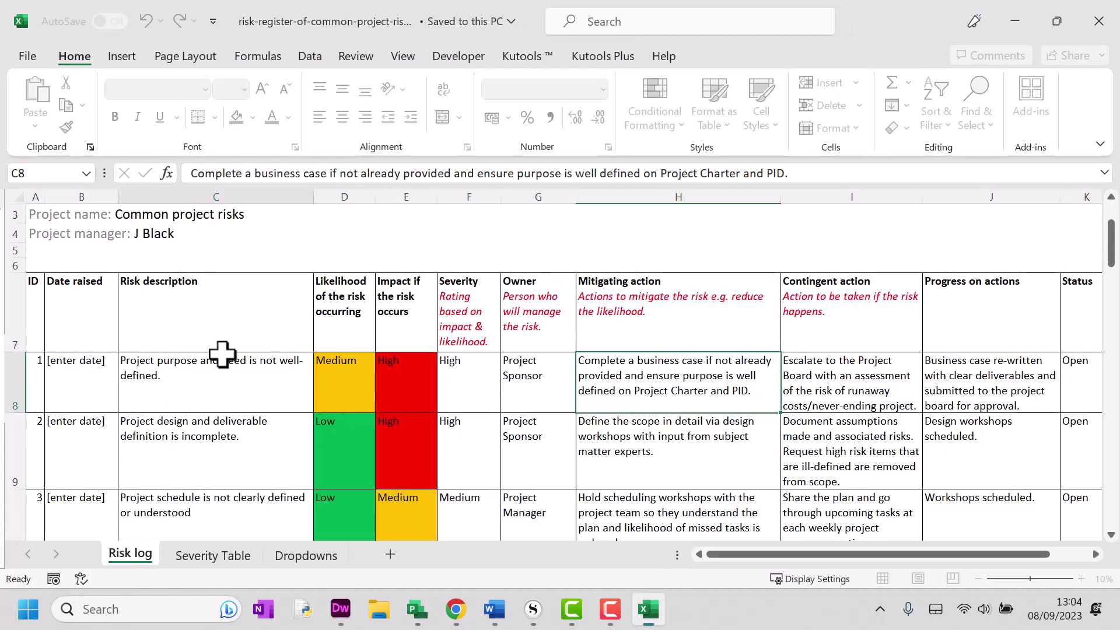
pyautogui.click(338, 373)
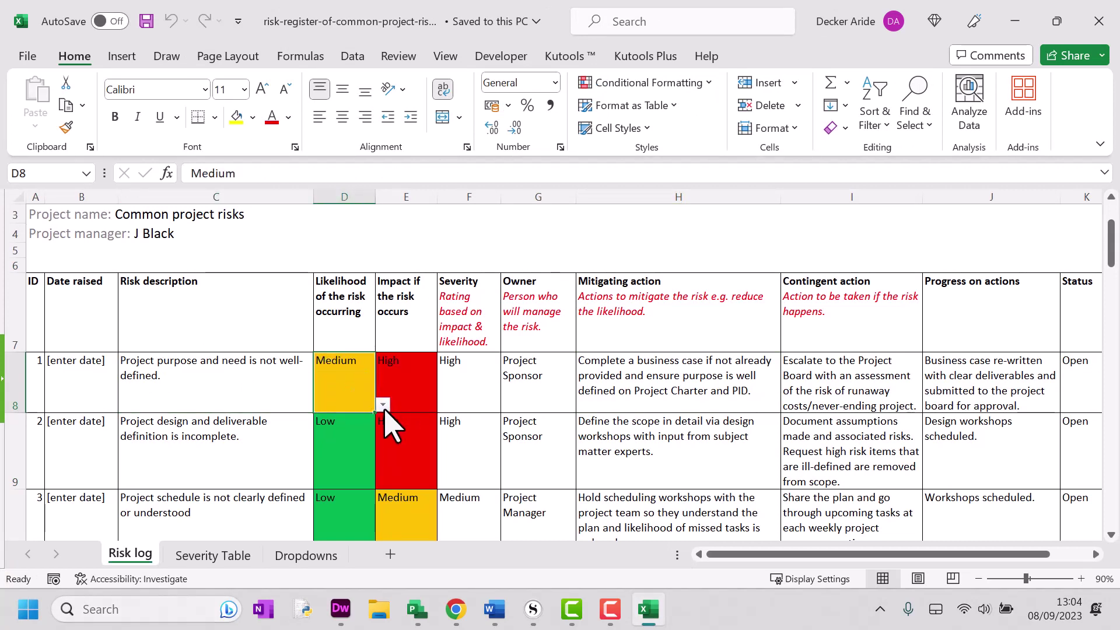
pyautogui.click(405, 395)
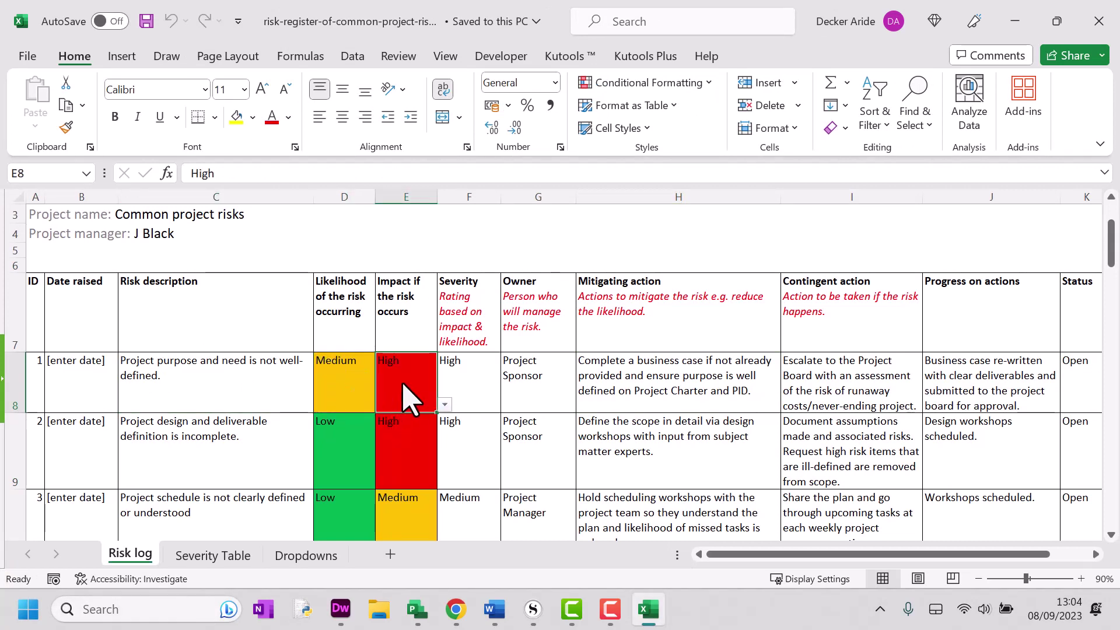
pyautogui.click(482, 376)
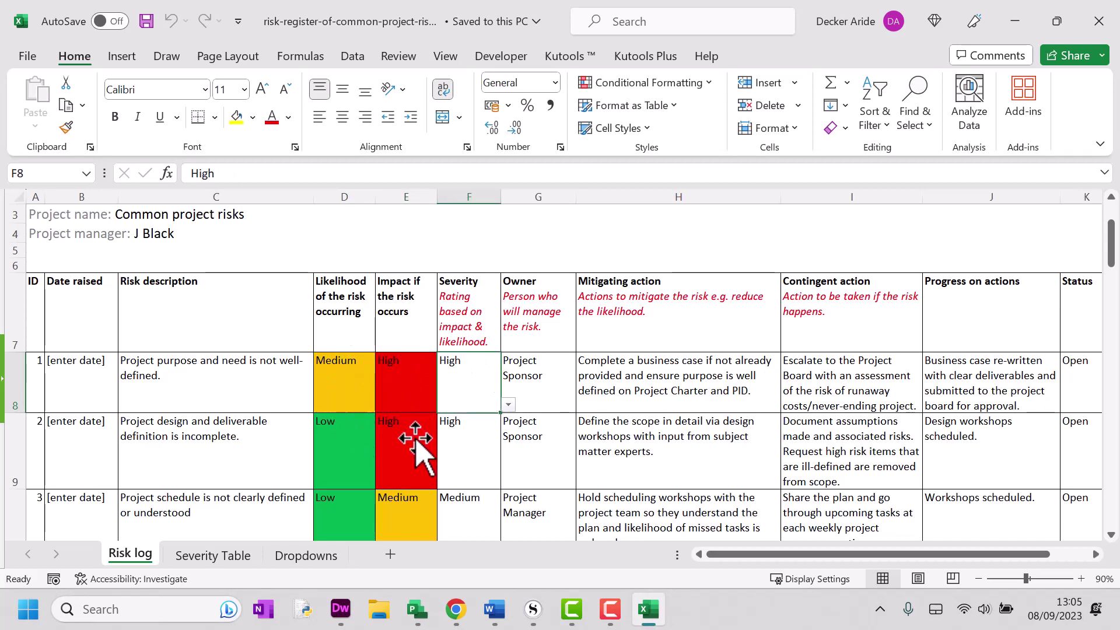
pyautogui.click(396, 385)
pyautogui.click(358, 382)
# Step: Change the first risk's impact in E8 from High to Low using its dropdown
pyautogui.click(408, 384)
pyautogui.click(444, 404)
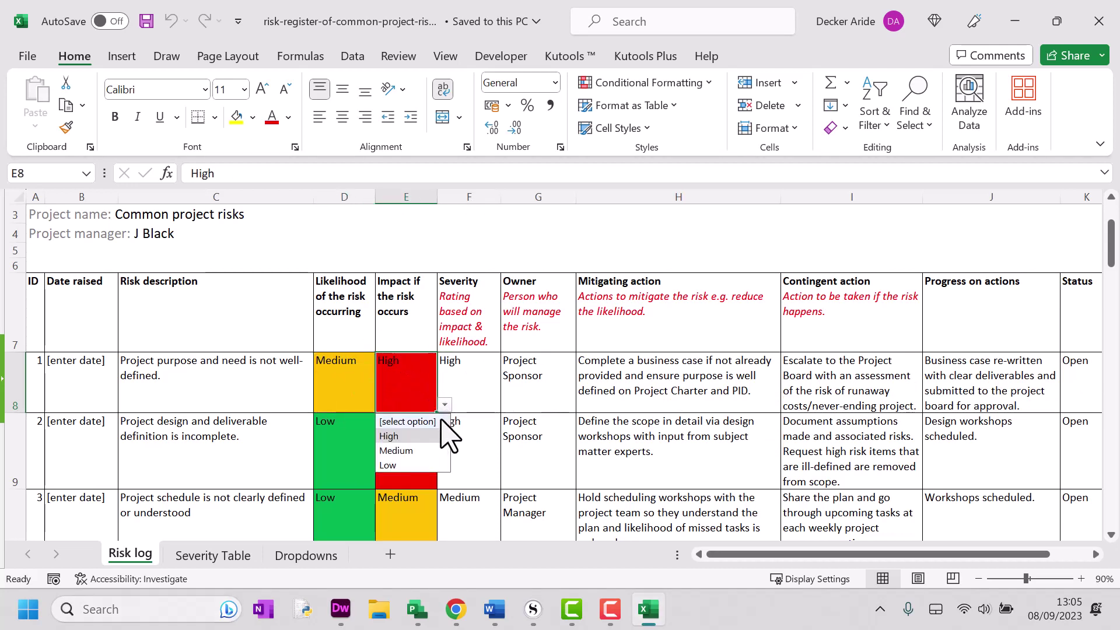
pyautogui.click(430, 454)
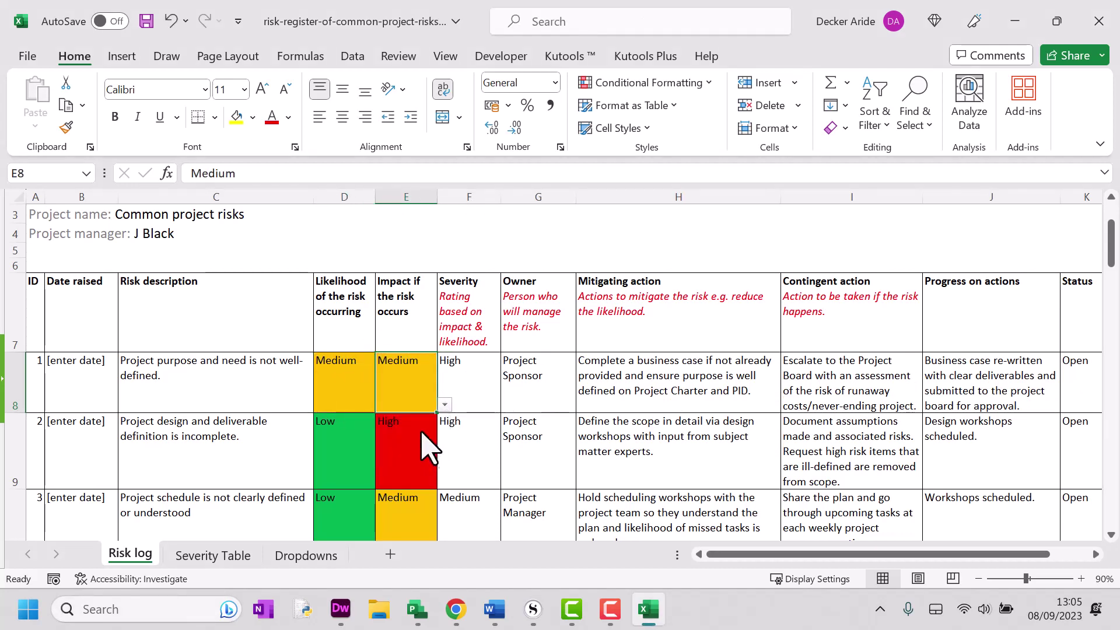
pyautogui.click(445, 405)
pyautogui.click(409, 465)
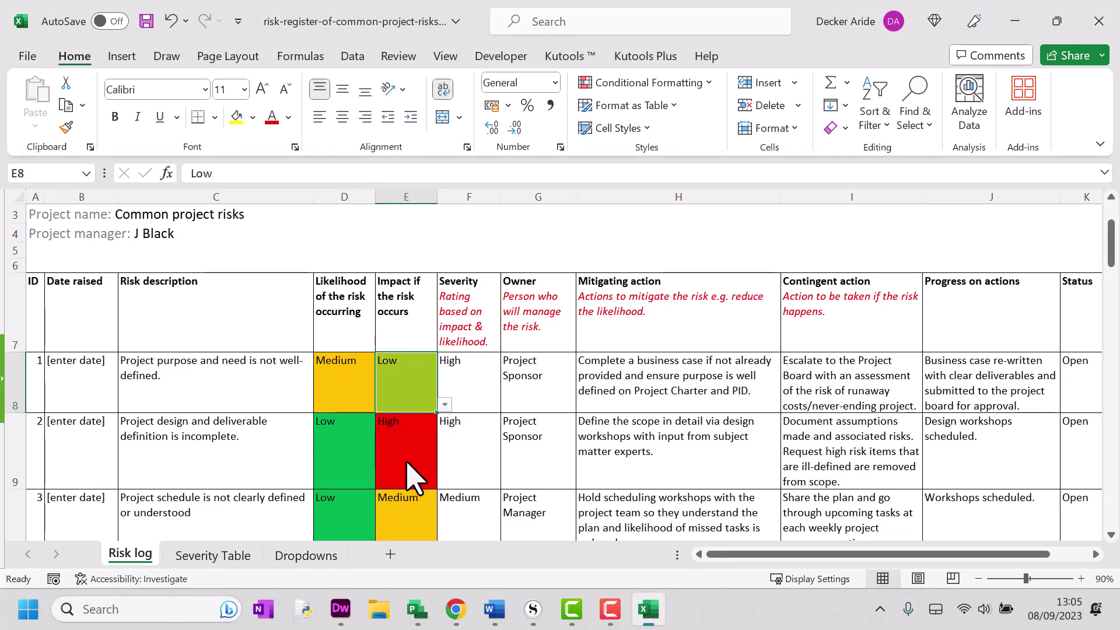
pyautogui.click(350, 379)
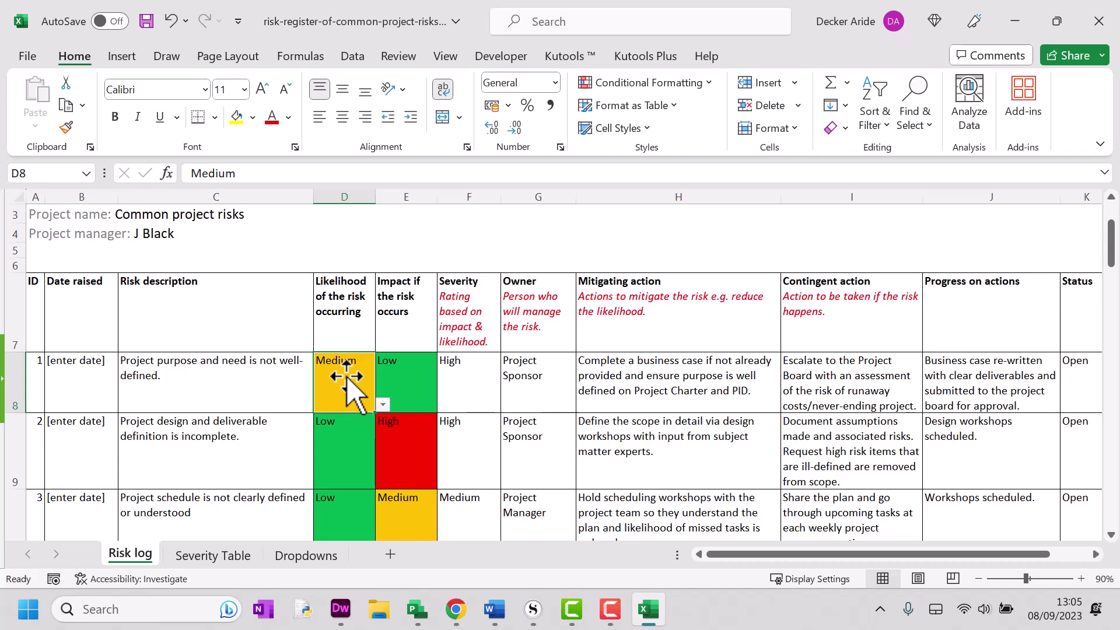
# Step: On the Dropdowns sheet, replace the Likelihood options in B5:B7 with 1, 2, 3
pyautogui.click(292, 559)
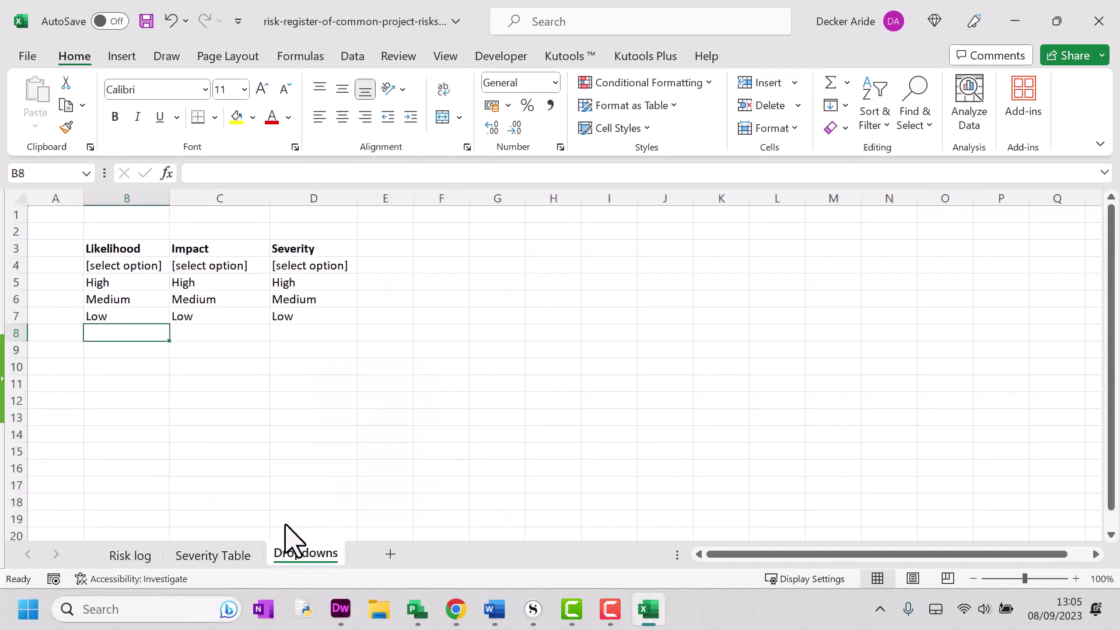
pyautogui.click(131, 269)
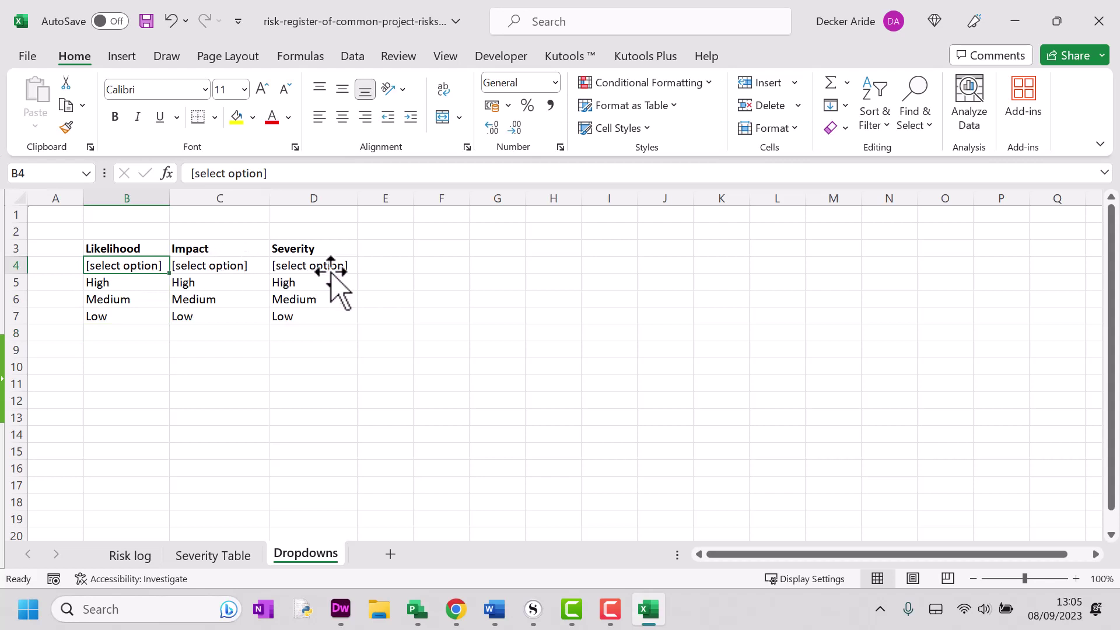
pyautogui.click(122, 286)
pyautogui.press('BackSpace')
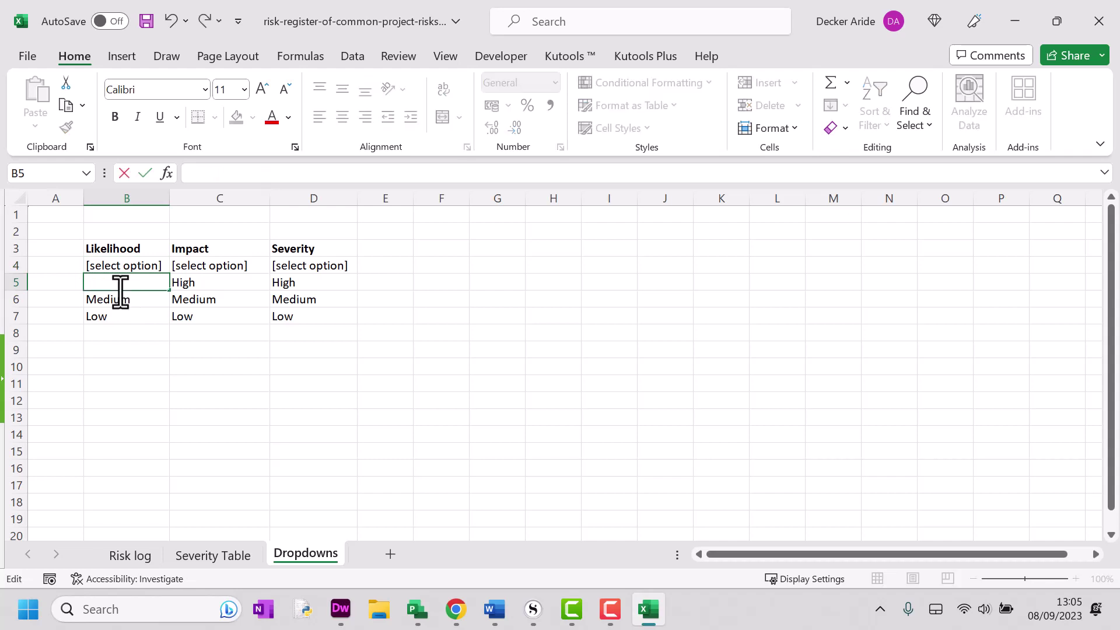
pyautogui.write('1')
pyautogui.press('Return')
pyautogui.write('2')
pyautogui.press('Return')
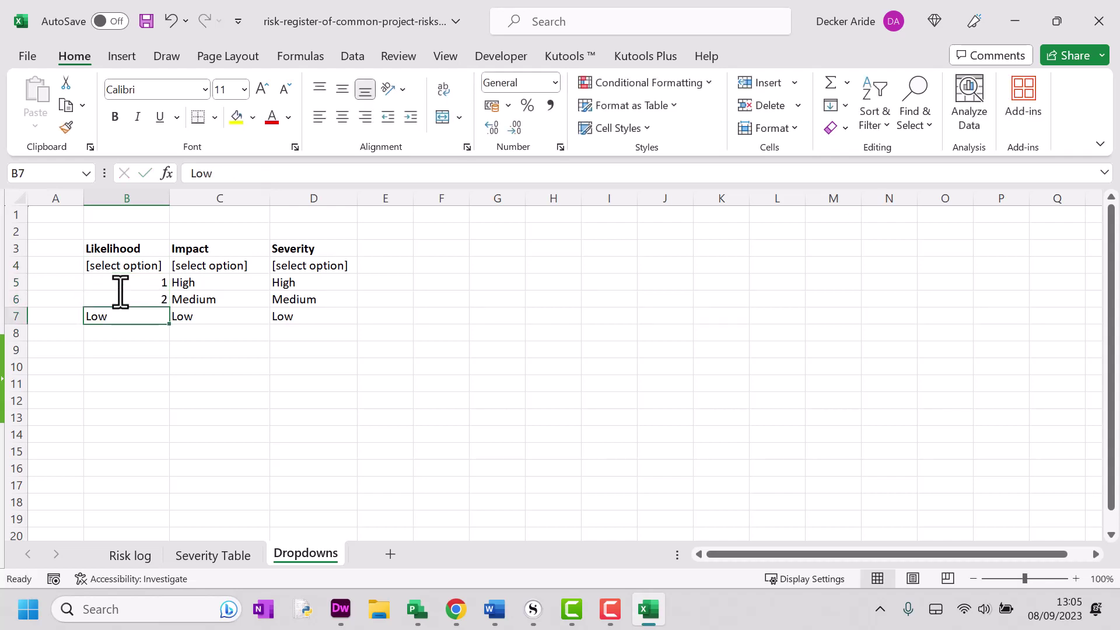
pyautogui.write('3')
pyautogui.press('Tab')
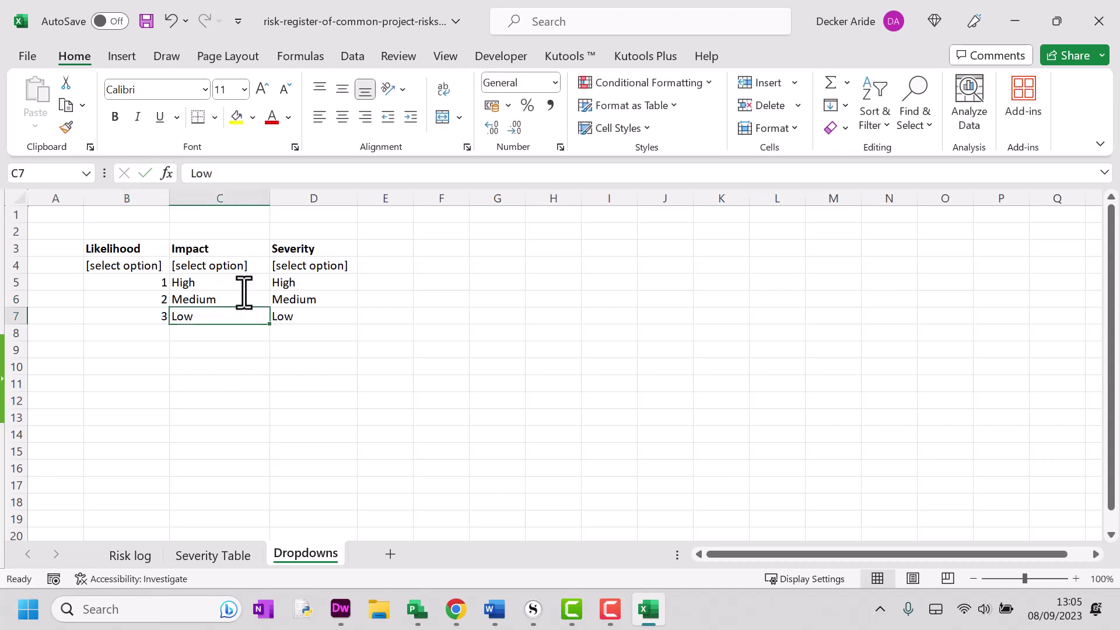
# Step: Replace the Impact options in C5:C7 with 1, 2, 3
pyautogui.click(244, 286)
pyautogui.write('1')
pyautogui.press('Return')
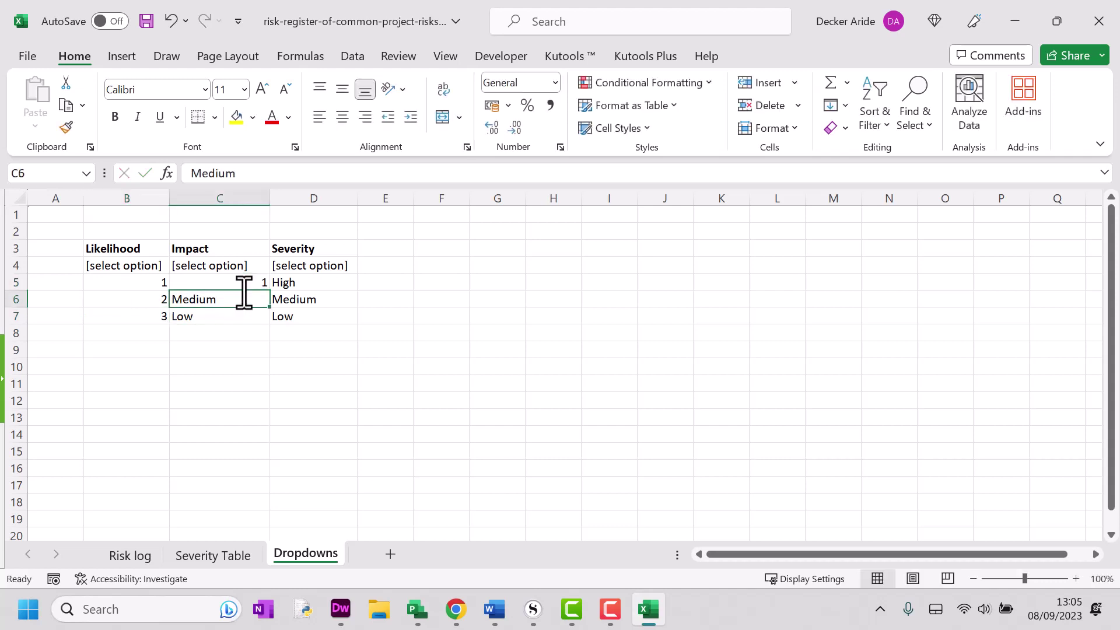
pyautogui.write('2')
pyautogui.press('Return')
pyautogui.write('3')
pyautogui.press('Return')
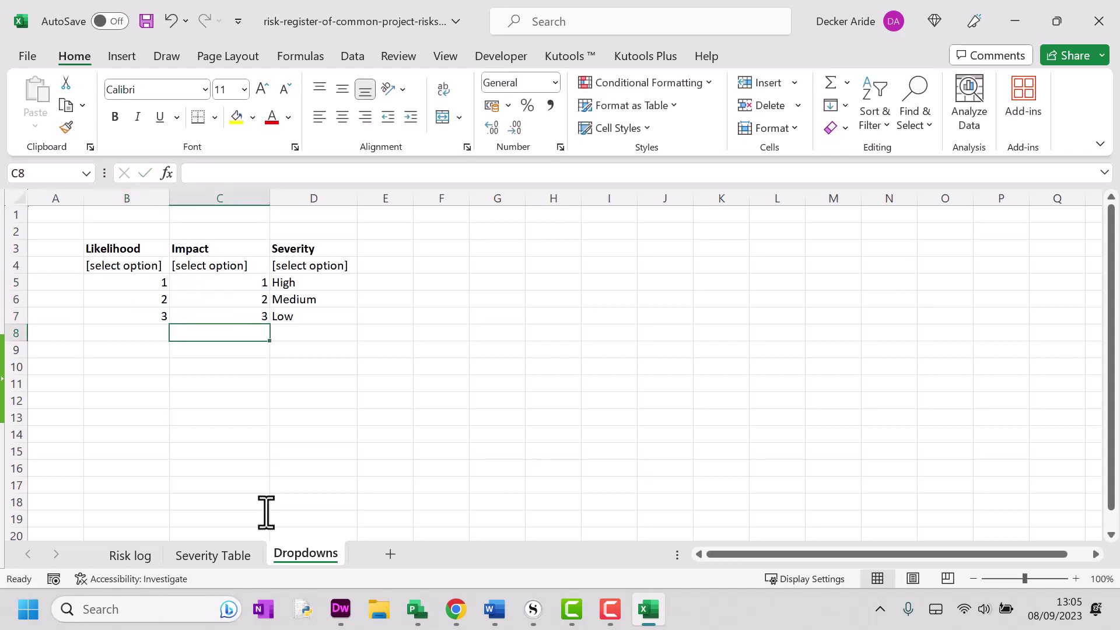
# Step: On the Risk log, set the first risk's likelihood in D8 to 1
pyautogui.click(126, 552)
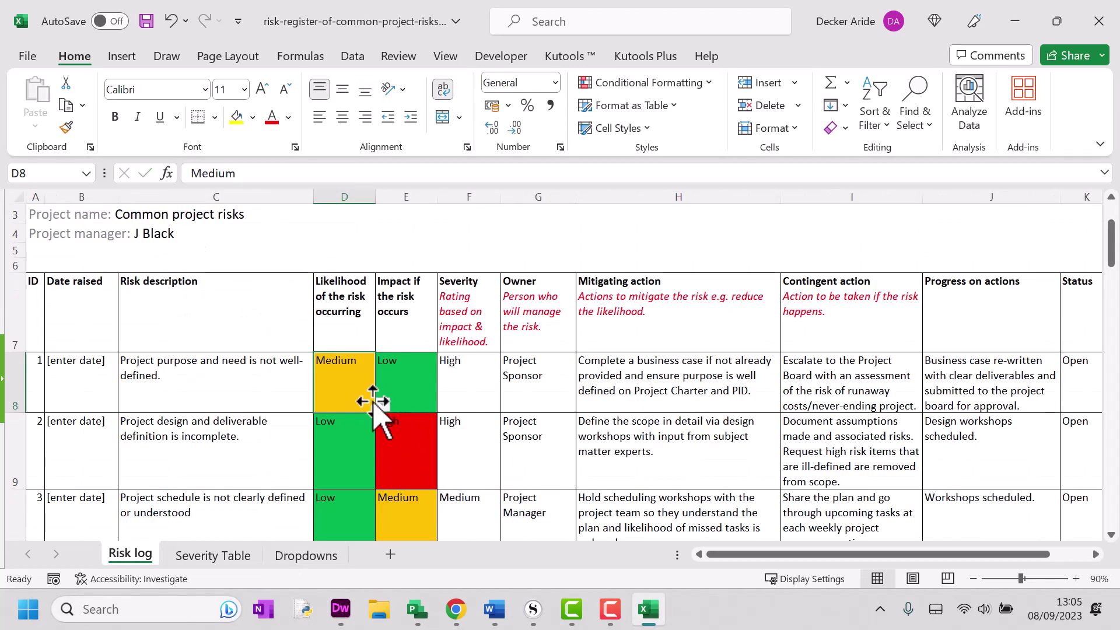
pyautogui.click(382, 406)
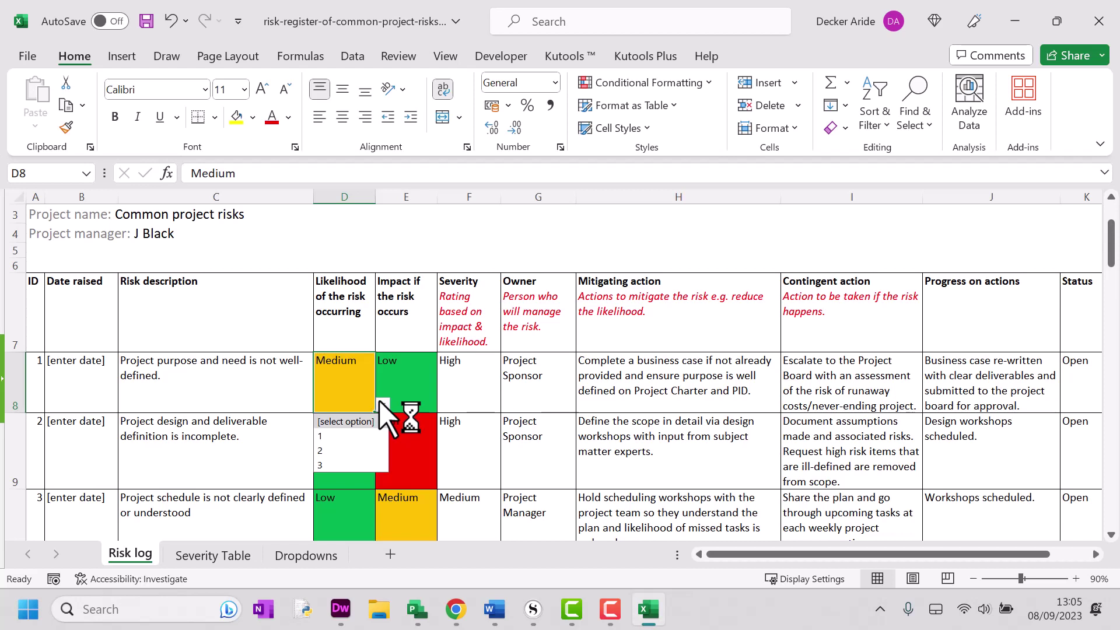
pyautogui.click(337, 436)
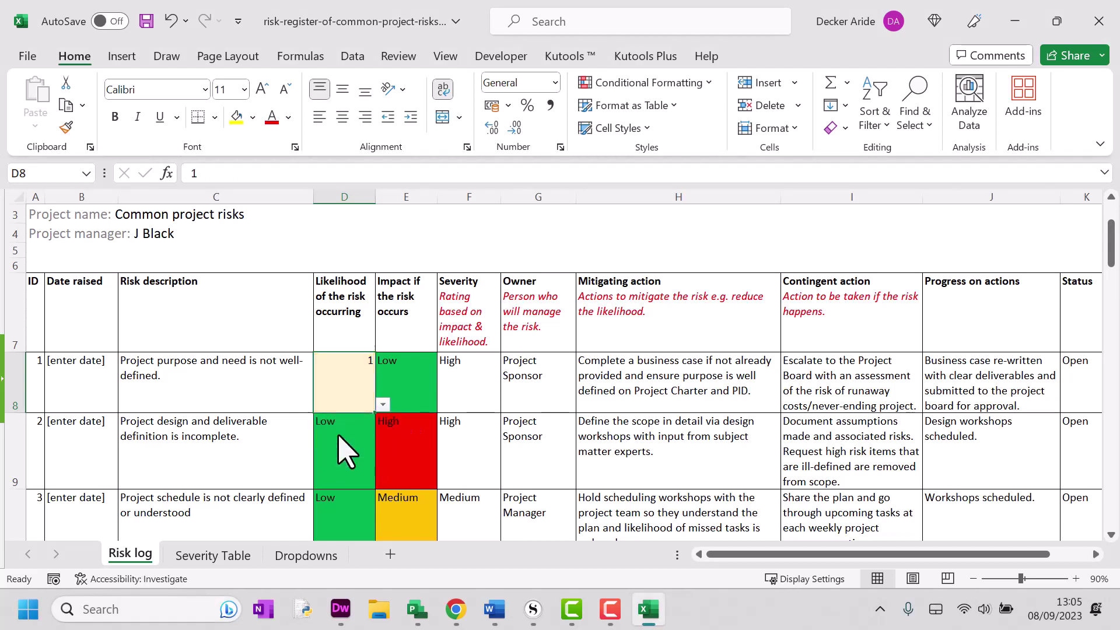
pyautogui.click(288, 387)
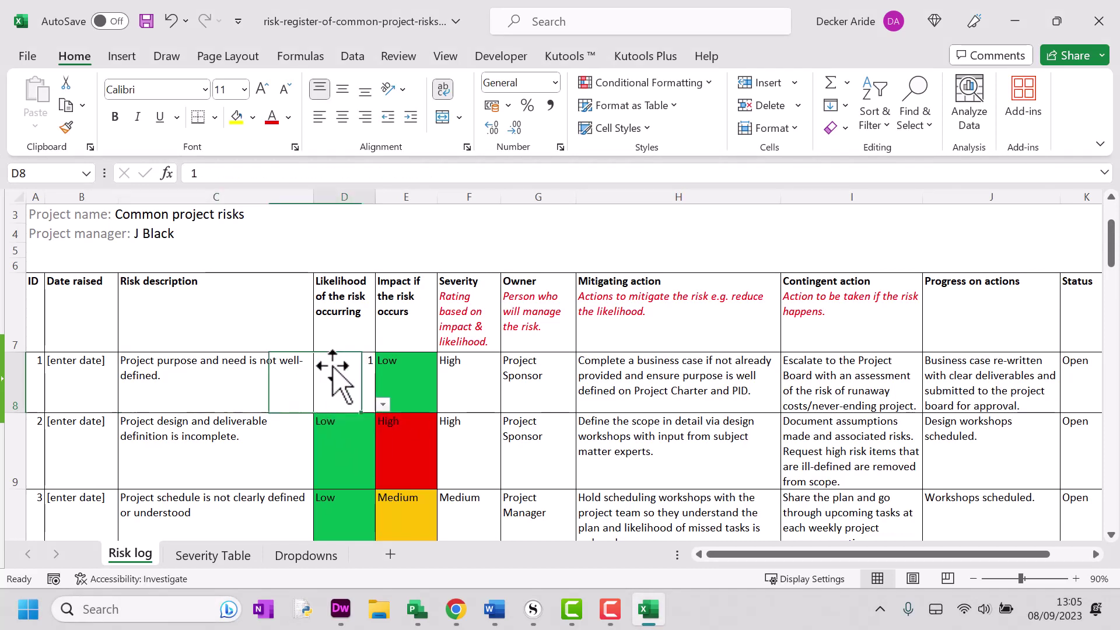
pyautogui.click(365, 390)
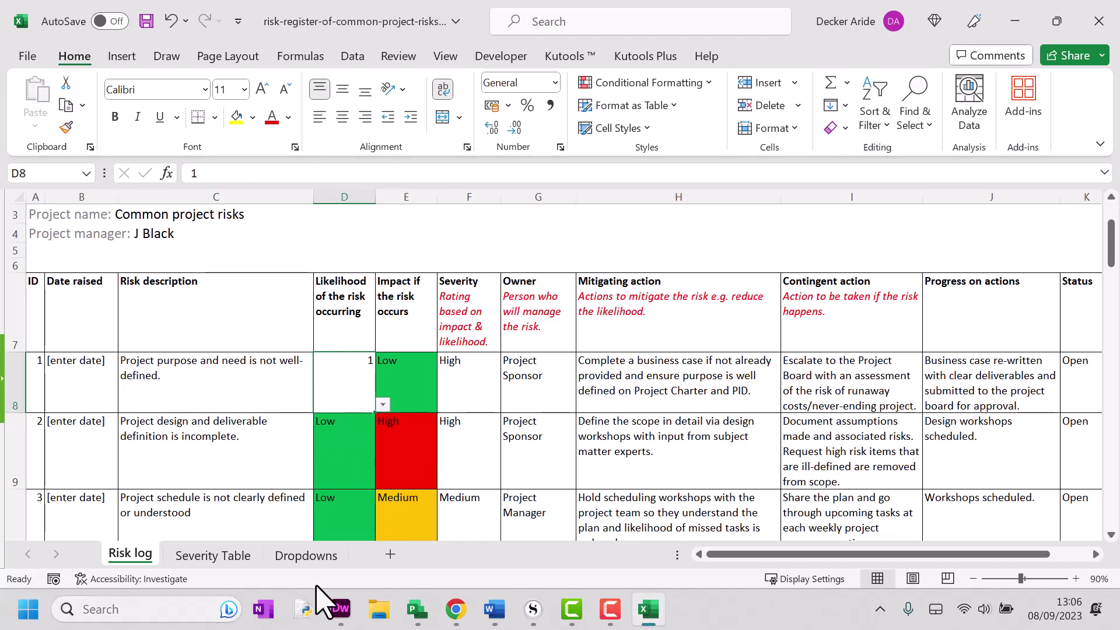
# Step: Restore the Likelihood options in B5:B7 to High, Medium, Low
pyautogui.click(315, 555)
pyautogui.click(138, 280)
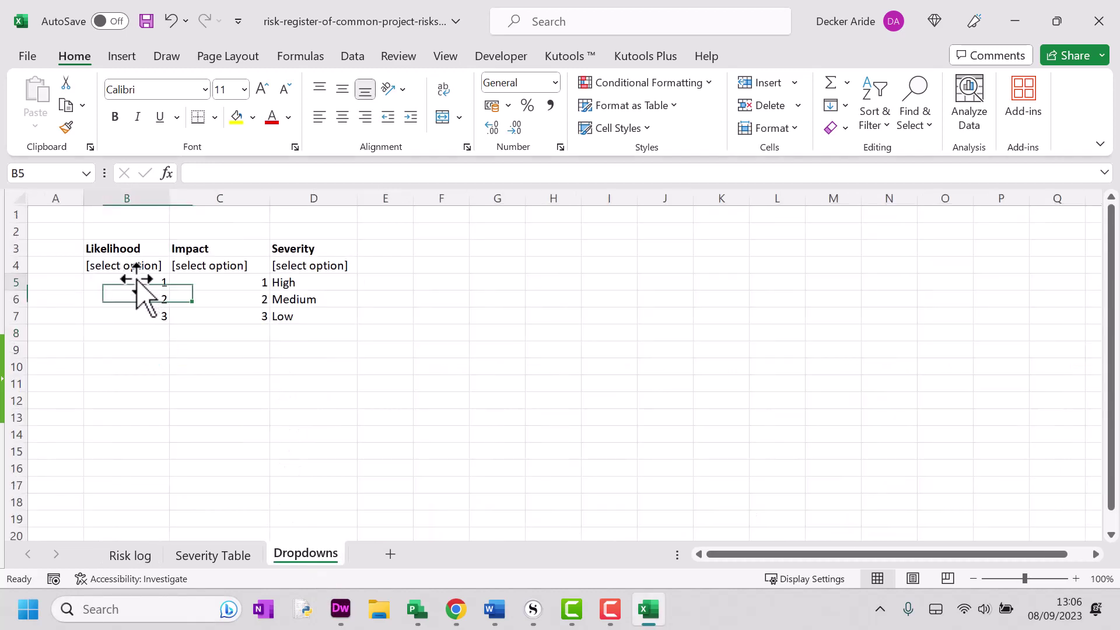
pyautogui.write('High')
pyautogui.press('Return')
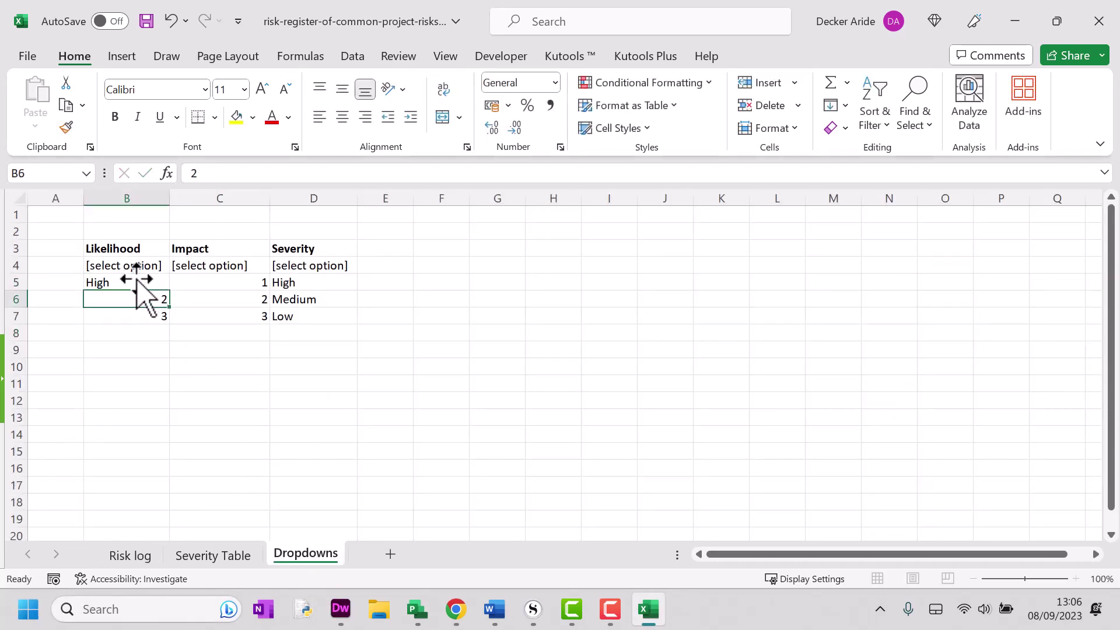
pyautogui.write('Medium')
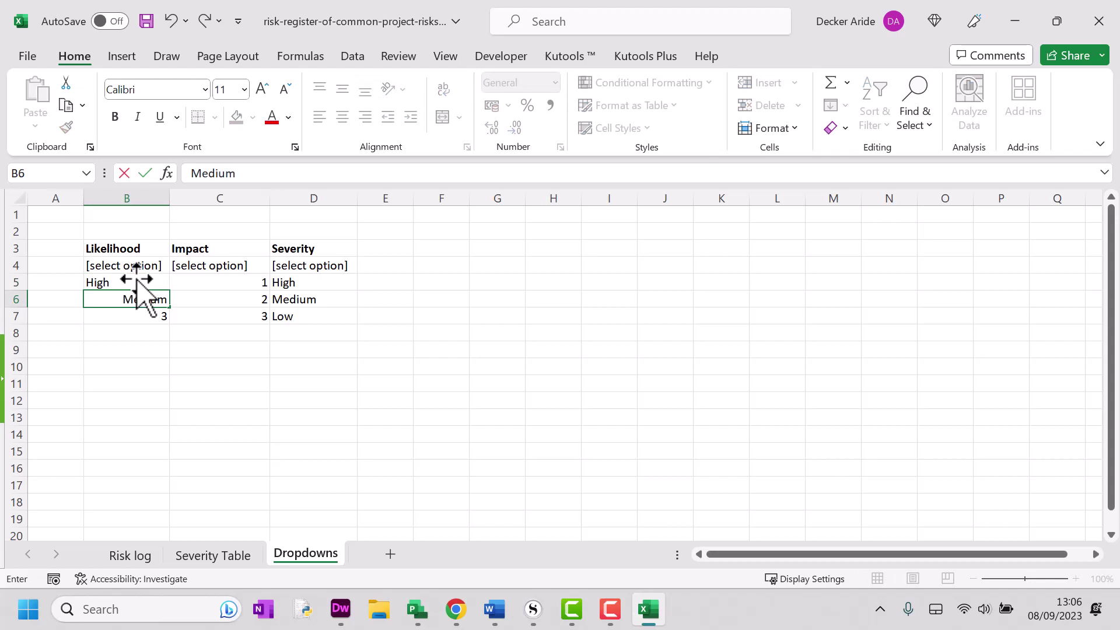
pyautogui.press('Return')
pyautogui.write('Low')
pyautogui.hotkey('ctrl', 'Return')
# Step: Copy High, Medium, Low from B5:B7 over the Impact options in C5:C7
pyautogui.moveTo(137, 282); pyautogui.dragTo(138, 325)
pyautogui.hotkey('ctrl', 'c')
pyautogui.click(242, 282)
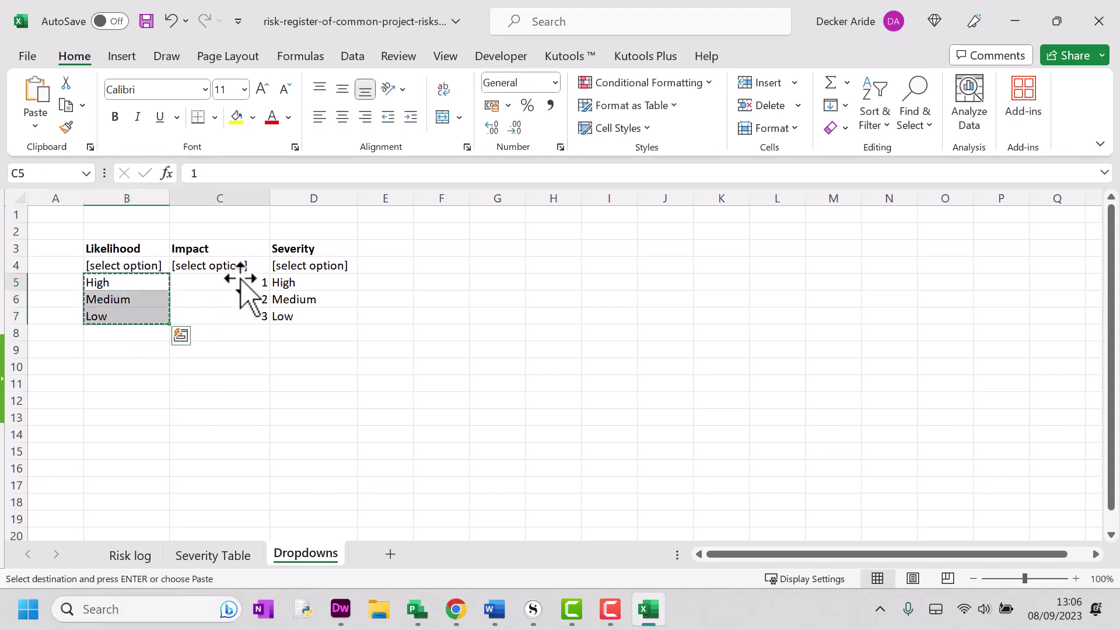
pyautogui.hotkey('ctrl', 'v')
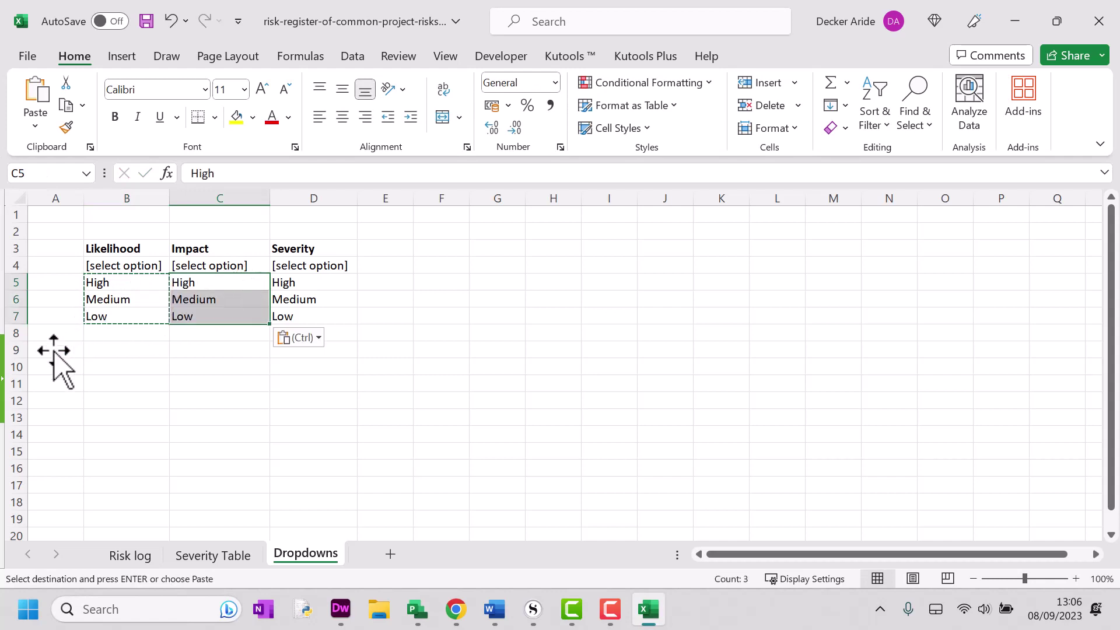
# Step: Add N/A beneath all three lists in B8, C8 and D8
pyautogui.click(66, 334)
pyautogui.click(120, 333)
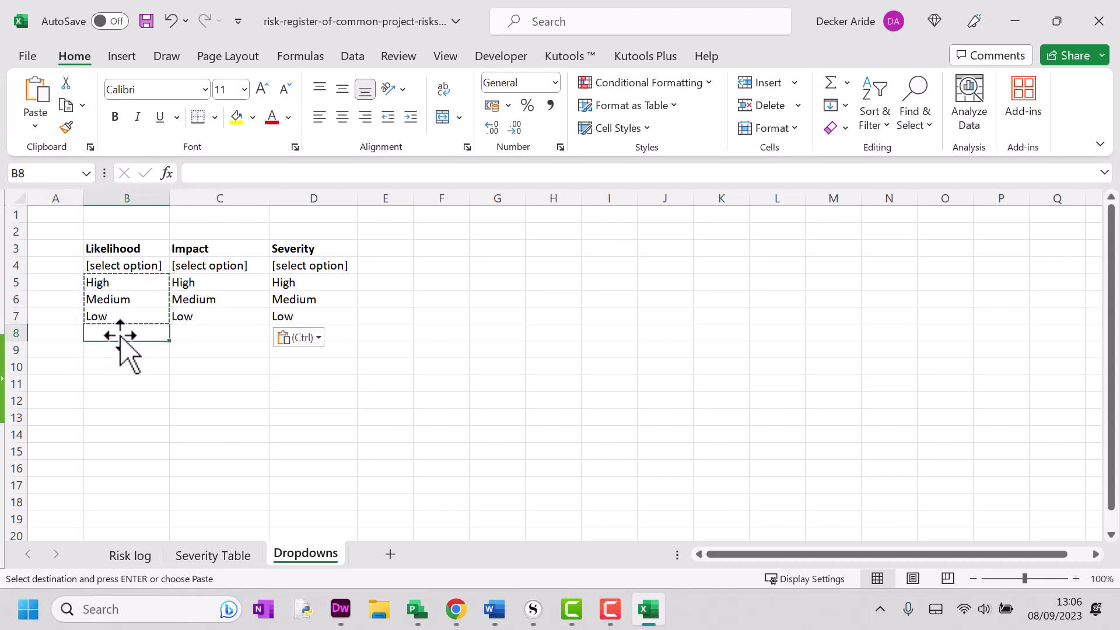
pyautogui.write('a')
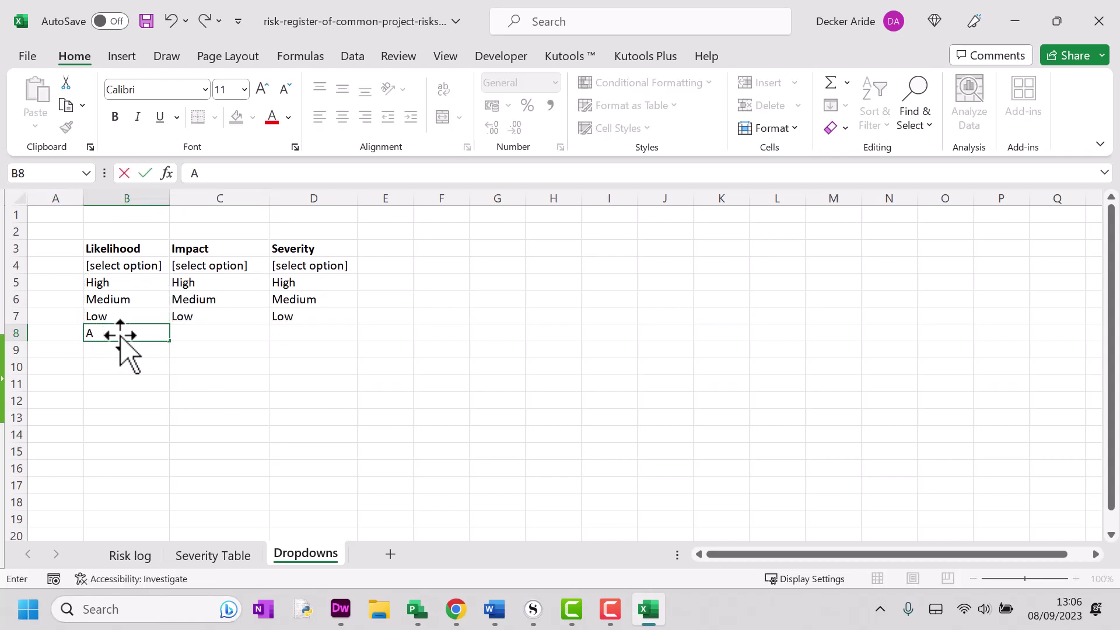
pyautogui.press('Tab')
pyautogui.write('N/A')
pyautogui.press('Tab')
pyautogui.write('N')
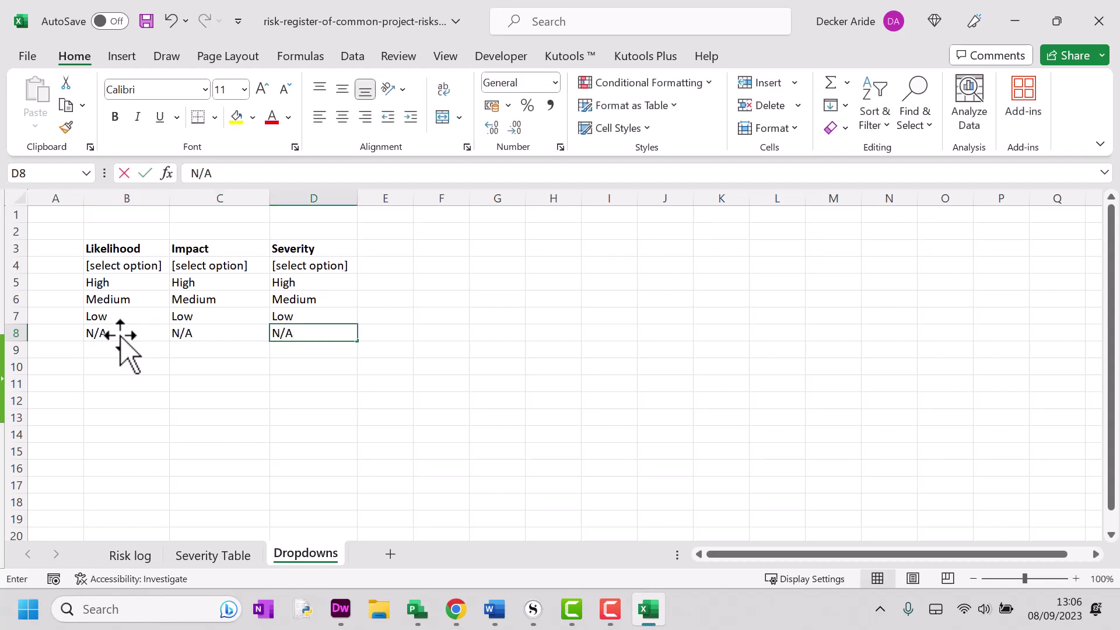
pyautogui.write('/A')
pyautogui.press('Return')
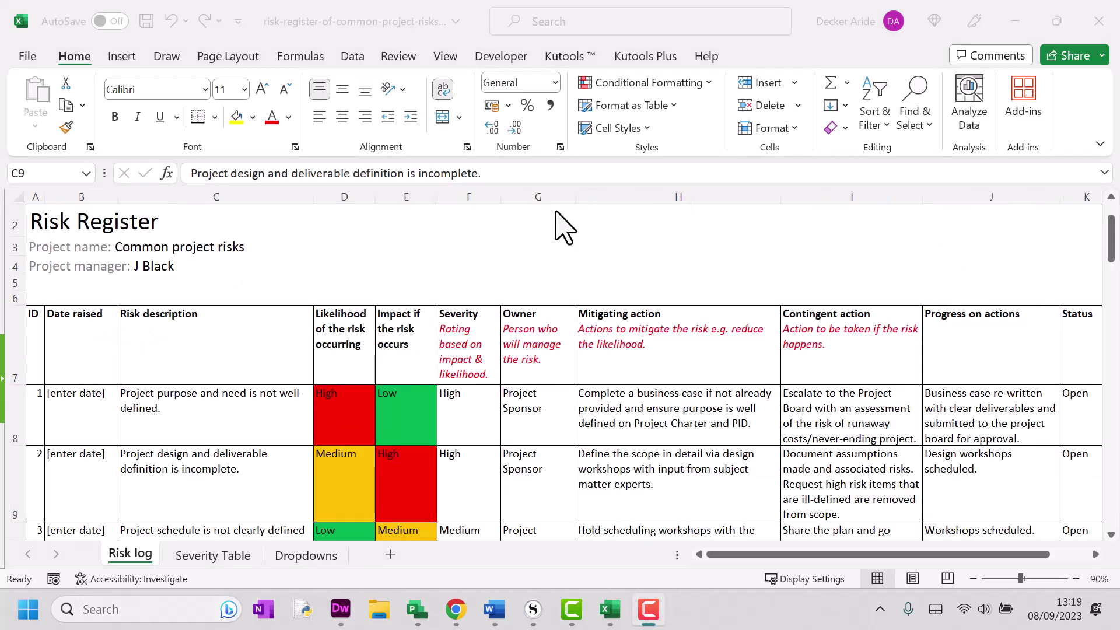
# Step: Give D8:D23 a list validation sourced from the Dropdowns sheet Likelihood options including N/A
pyautogui.click(336, 406)
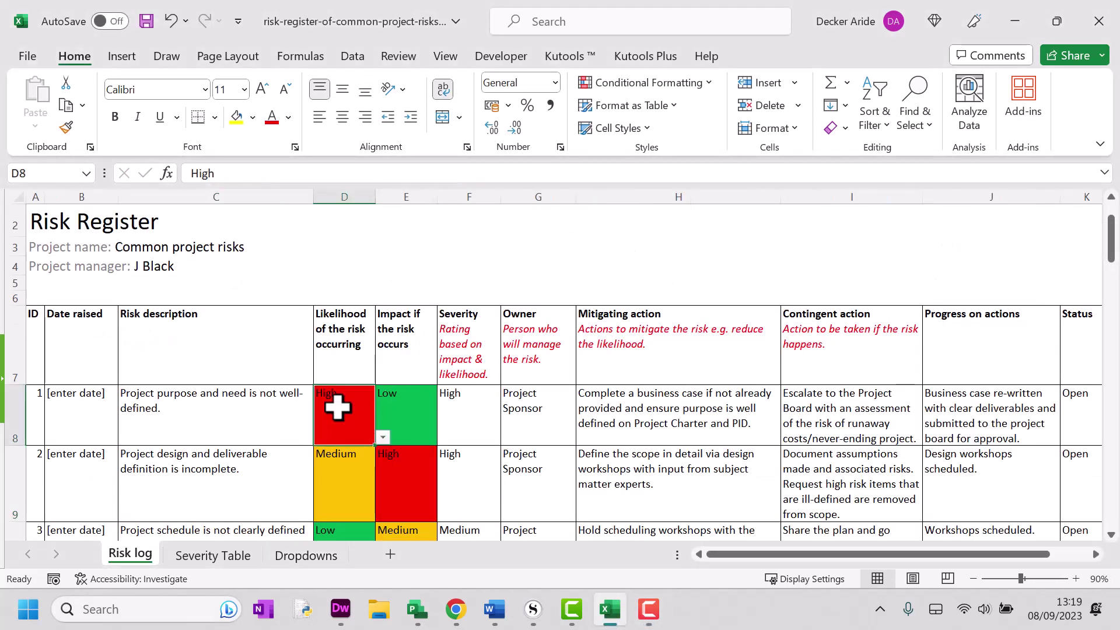
pyautogui.moveTo(337, 407); pyautogui.dragTo(331, 468)
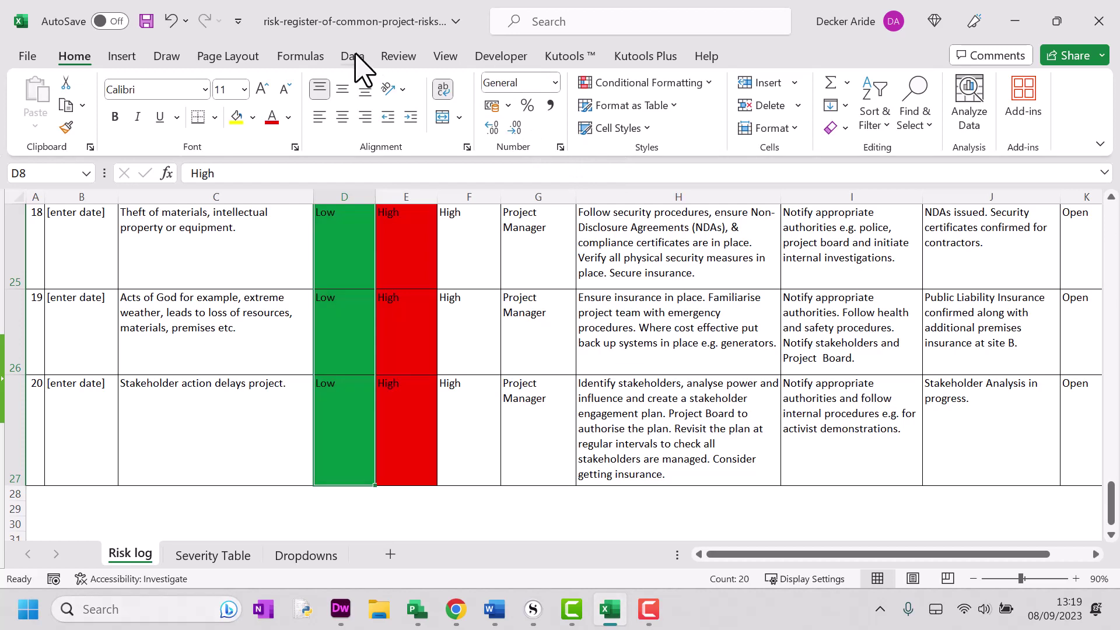
pyautogui.click(353, 57)
pyautogui.click(777, 127)
pyautogui.click(479, 195)
pyautogui.click(490, 256)
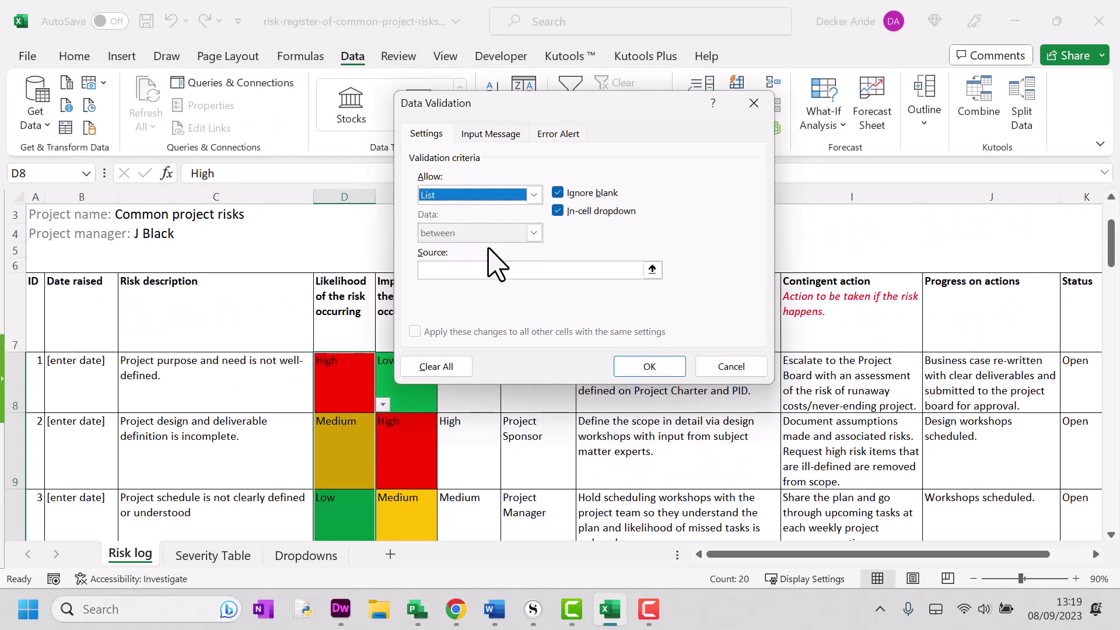
pyautogui.click(652, 270)
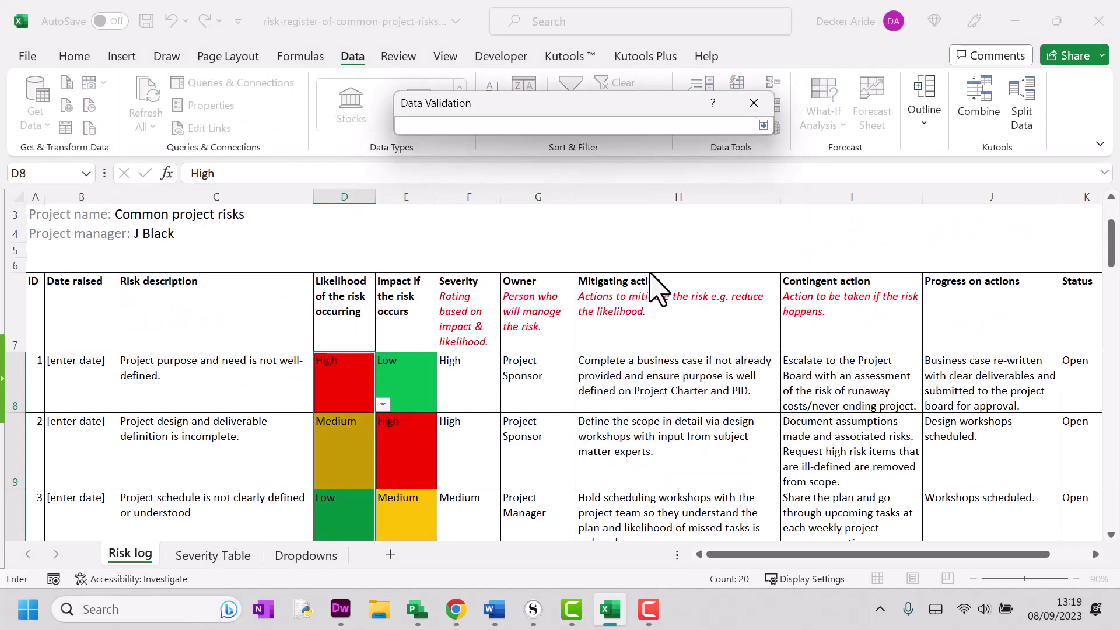
pyautogui.click(304, 556)
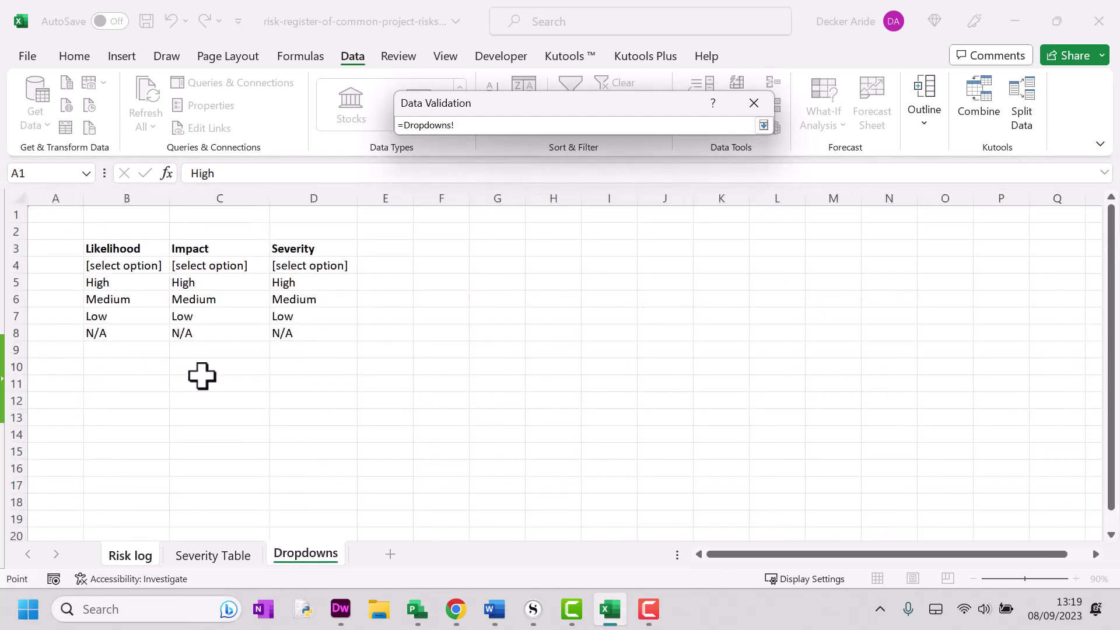
pyautogui.moveTo(120, 265); pyautogui.dragTo(105, 325)
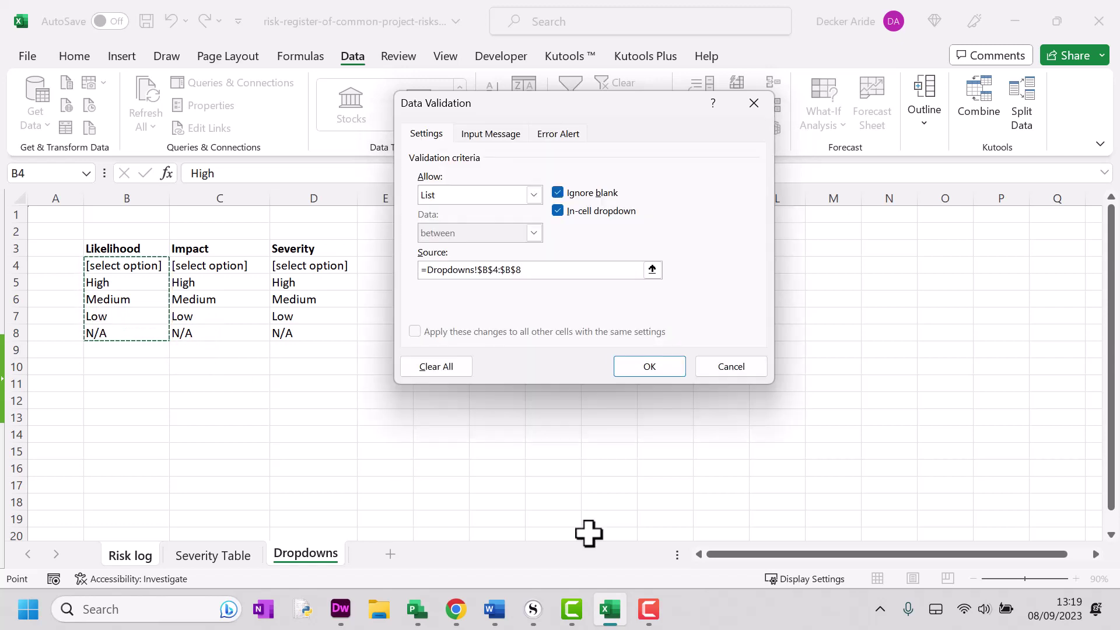
pyautogui.click(650, 368)
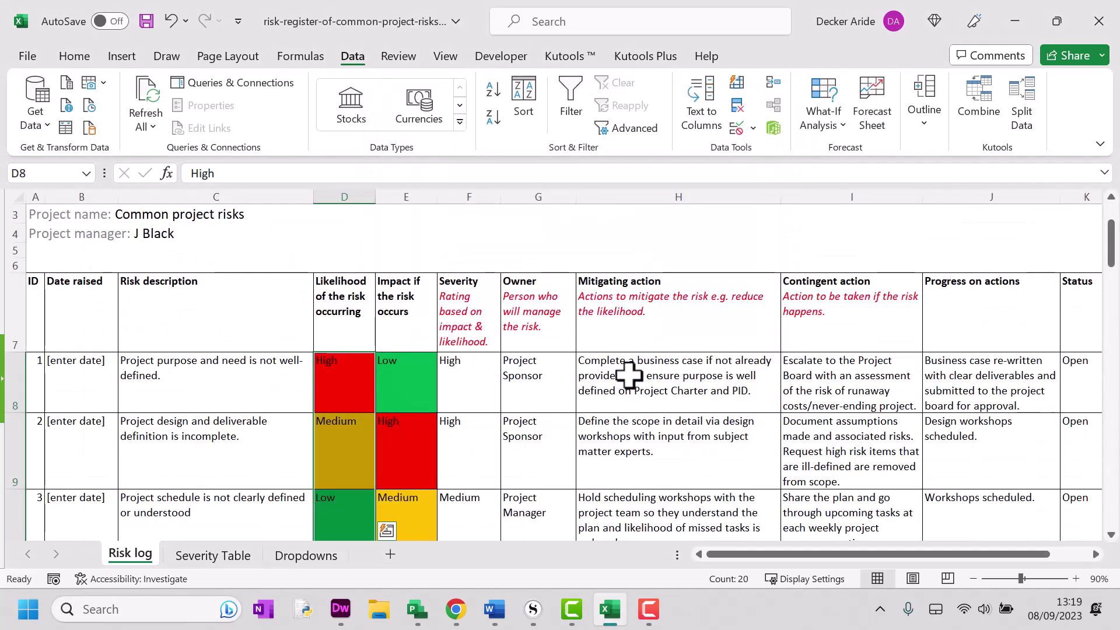
# Step: Check D8's dropdown now offers N/A, leaving the likelihood at High
pyautogui.click(308, 415)
pyautogui.click(349, 391)
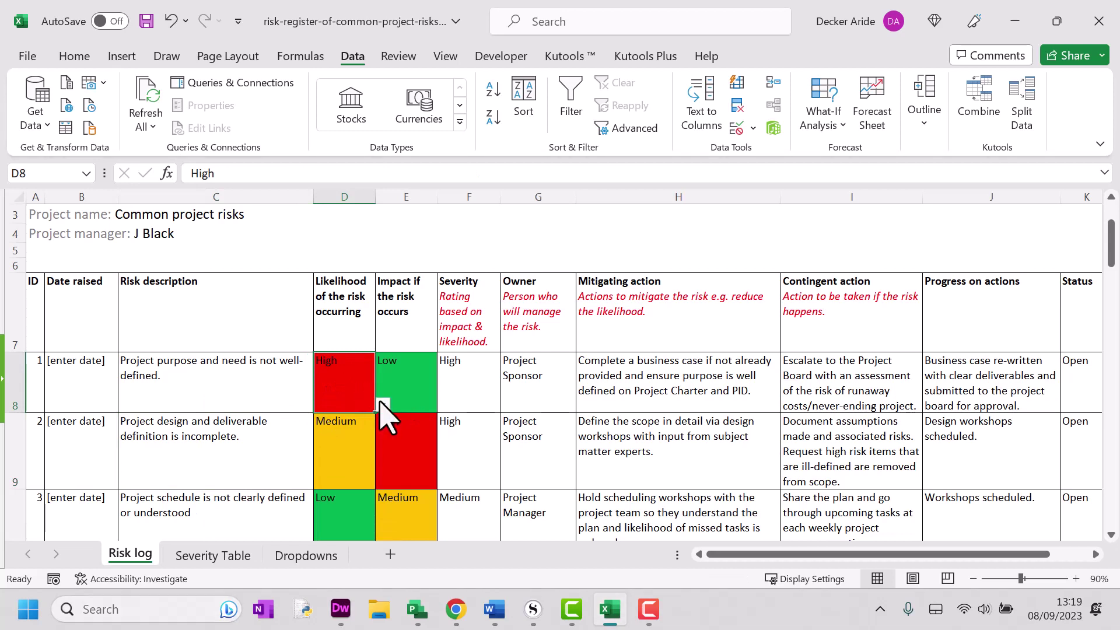
pyautogui.click(383, 405)
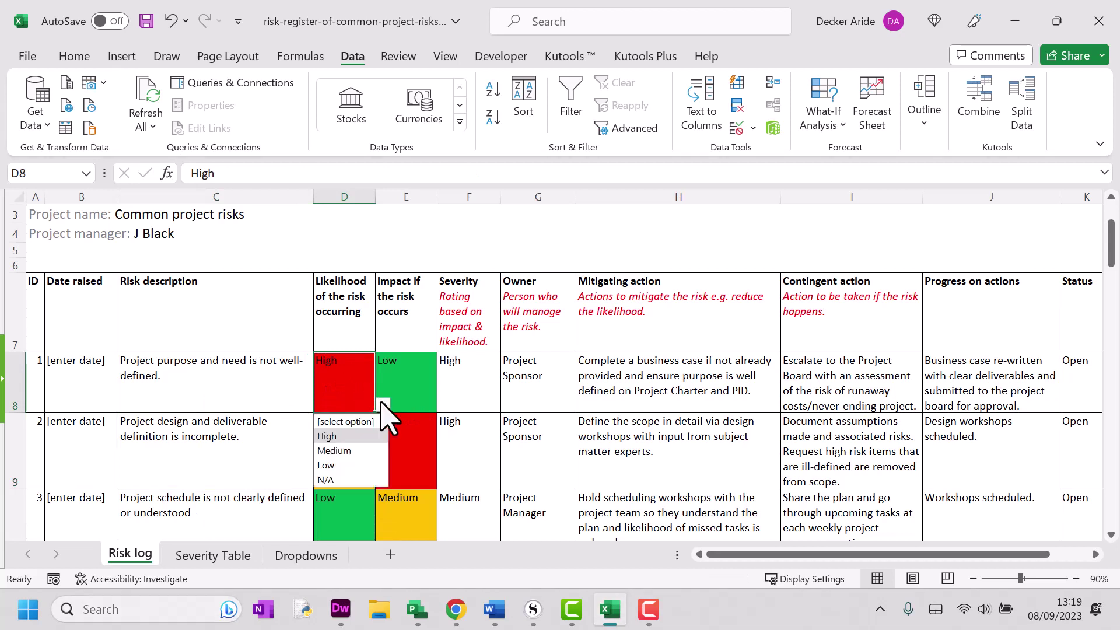
pyautogui.click(338, 382)
pyautogui.click(425, 357)
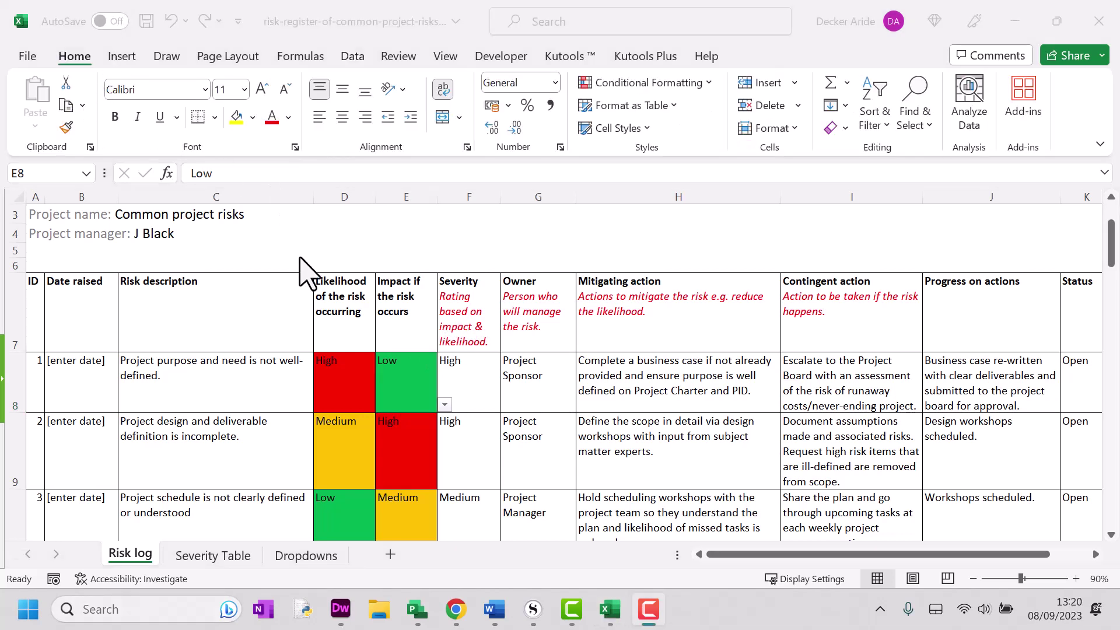
pyautogui.click(336, 375)
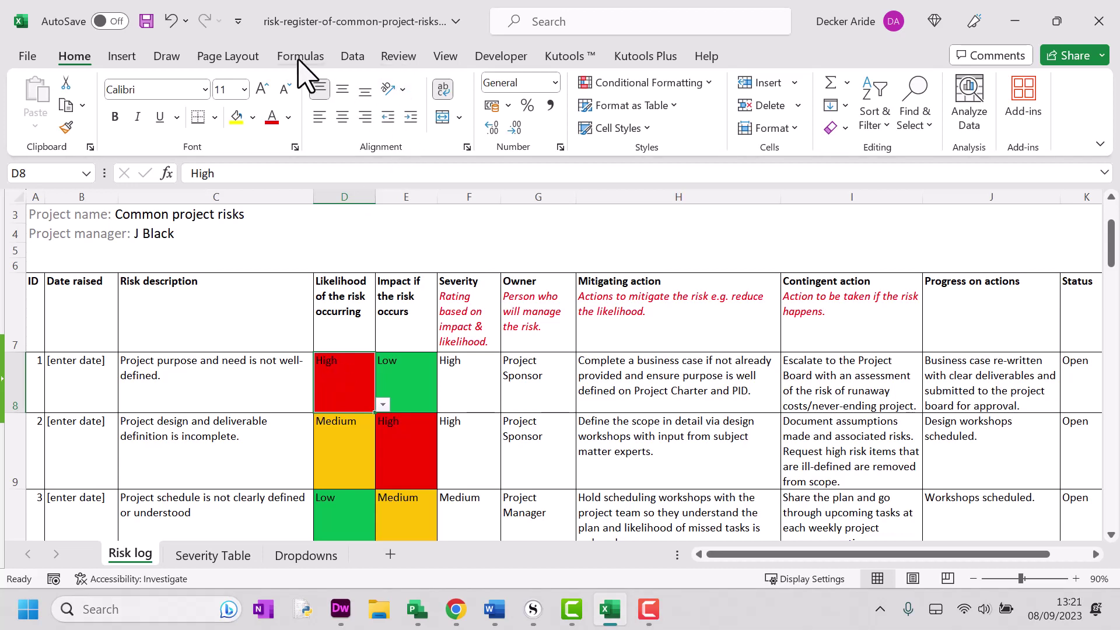
# Step: Inspect the existing High rule in Manage Rules, then begin a new formatting rule
pyautogui.click(689, 83)
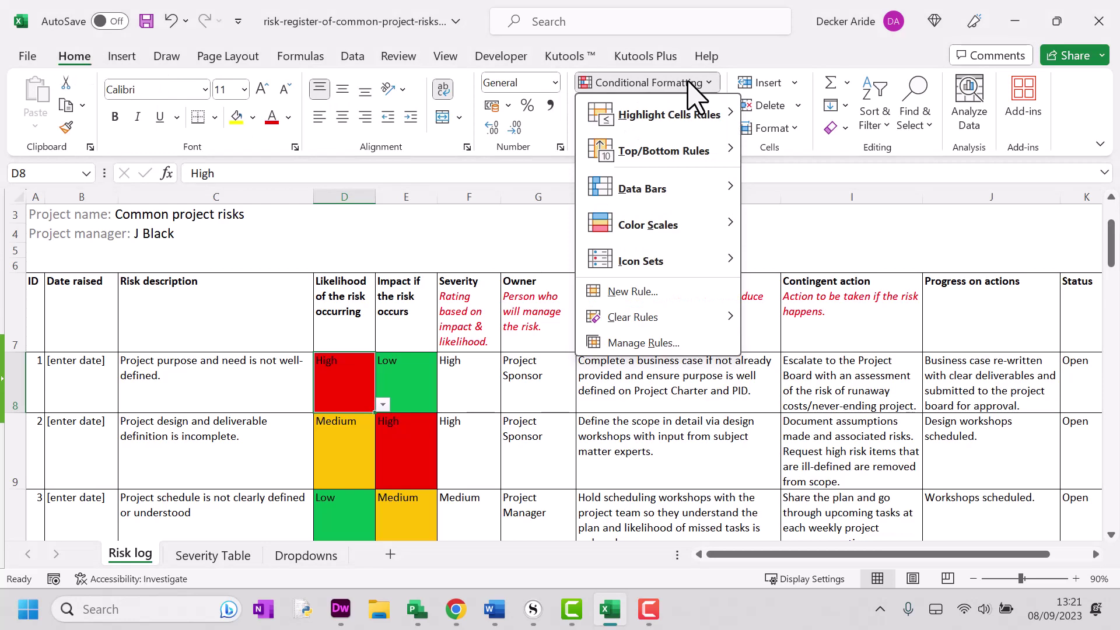
pyautogui.click(678, 341)
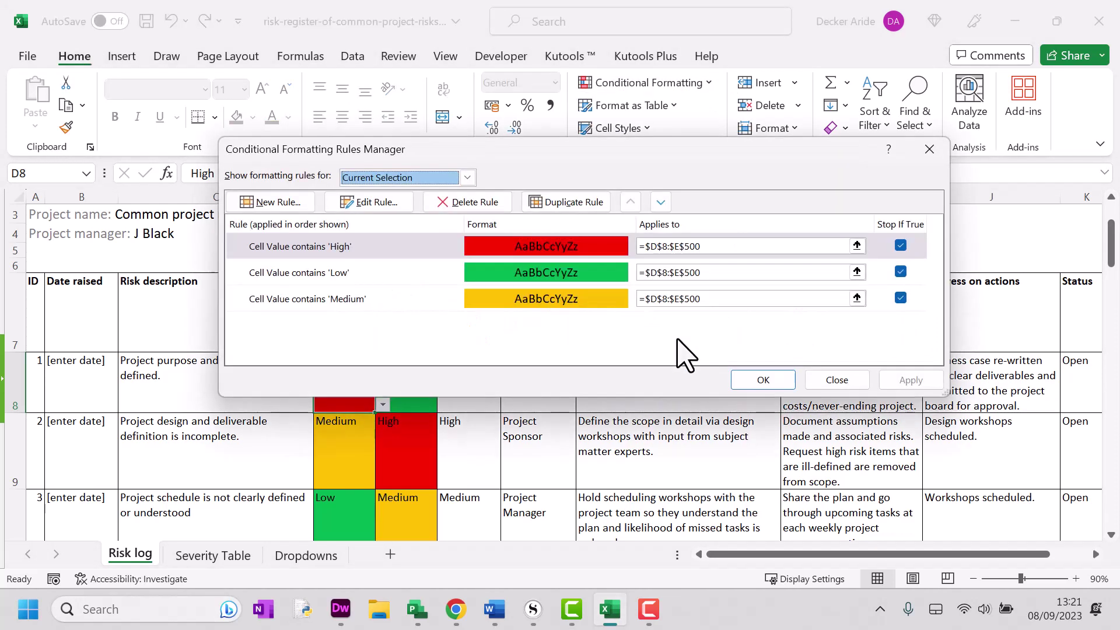
pyautogui.doubleClick(341, 257)
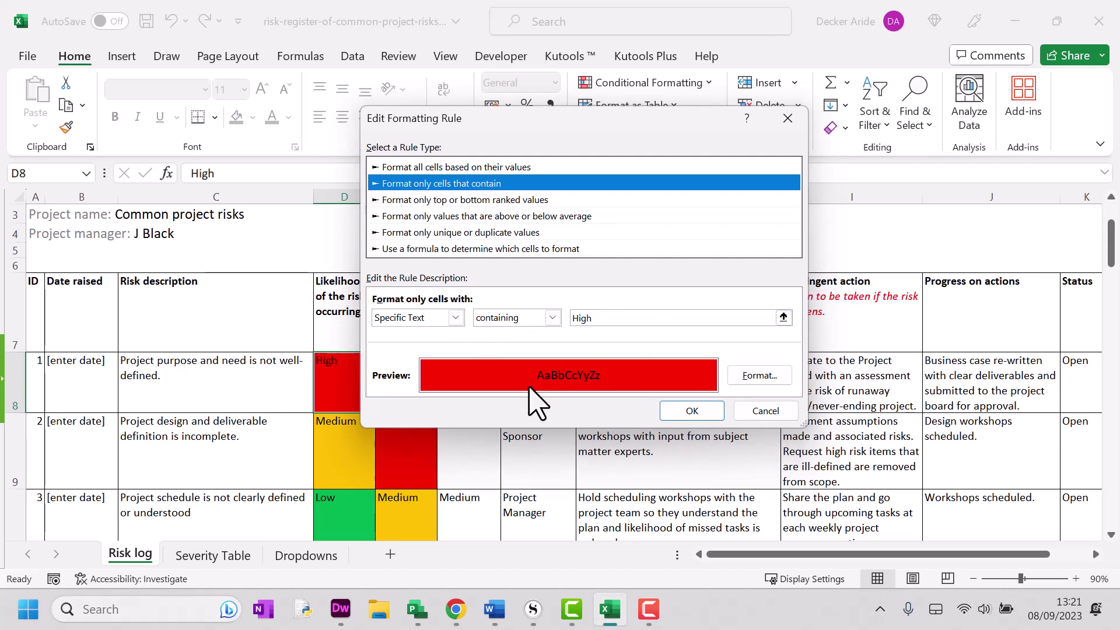
pyautogui.click(612, 318)
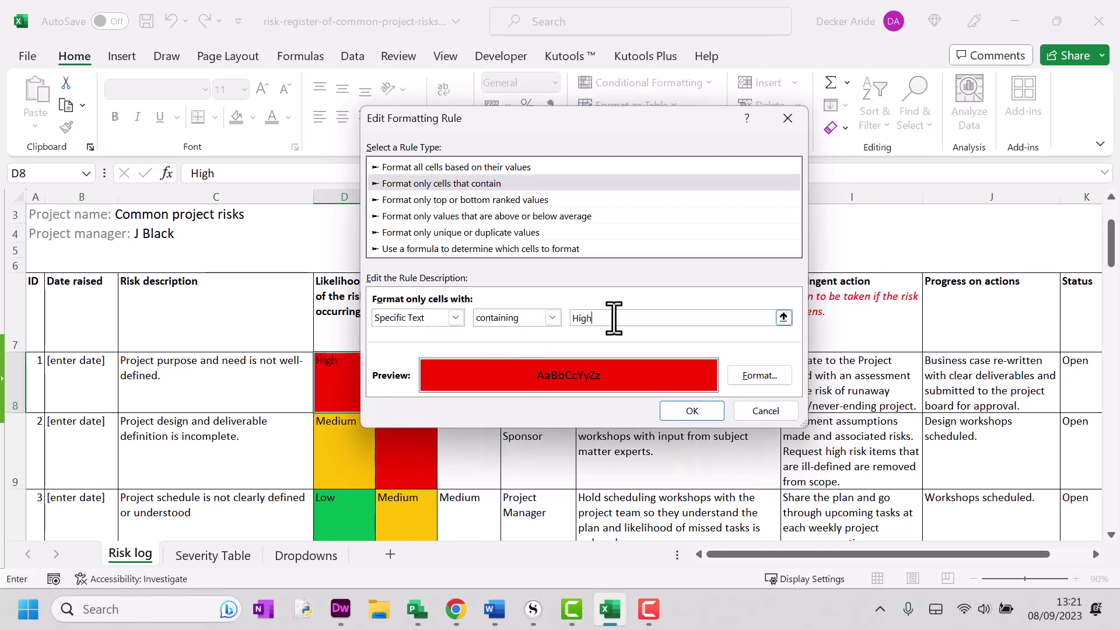
pyautogui.click(692, 411)
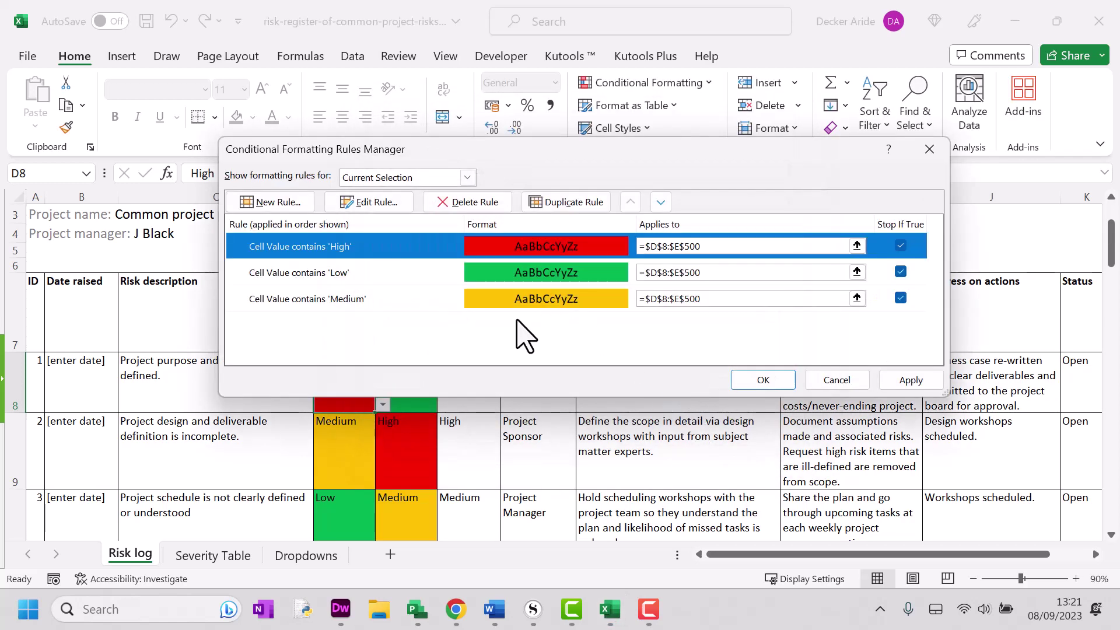
pyautogui.click(274, 203)
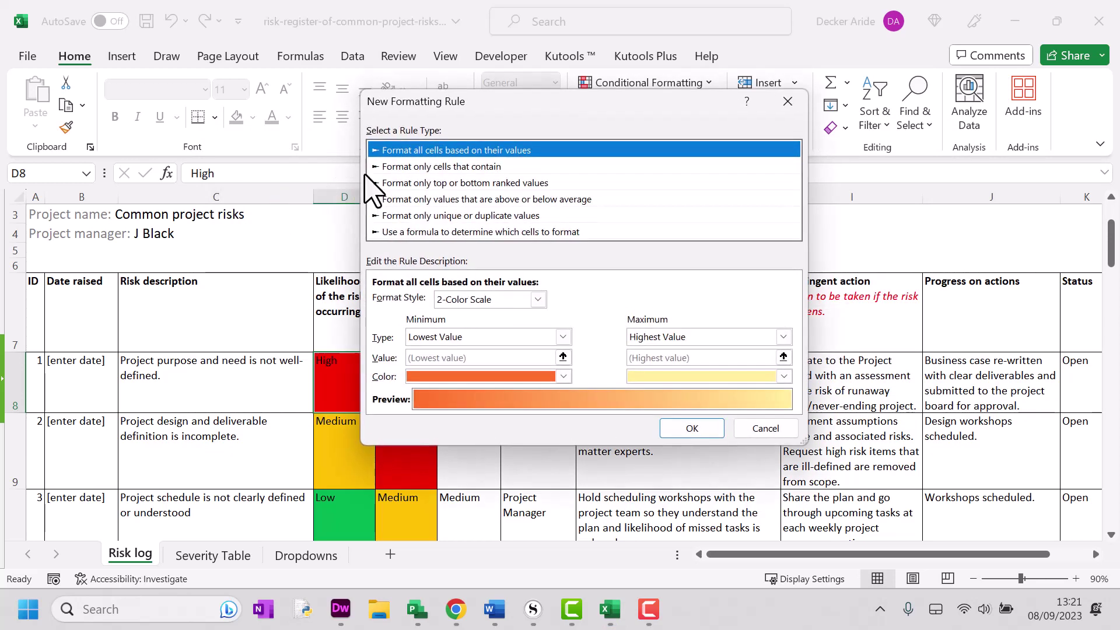
# Step: Create a rule giving cells containing the text N/A a grey fill
pyautogui.click(397, 168)
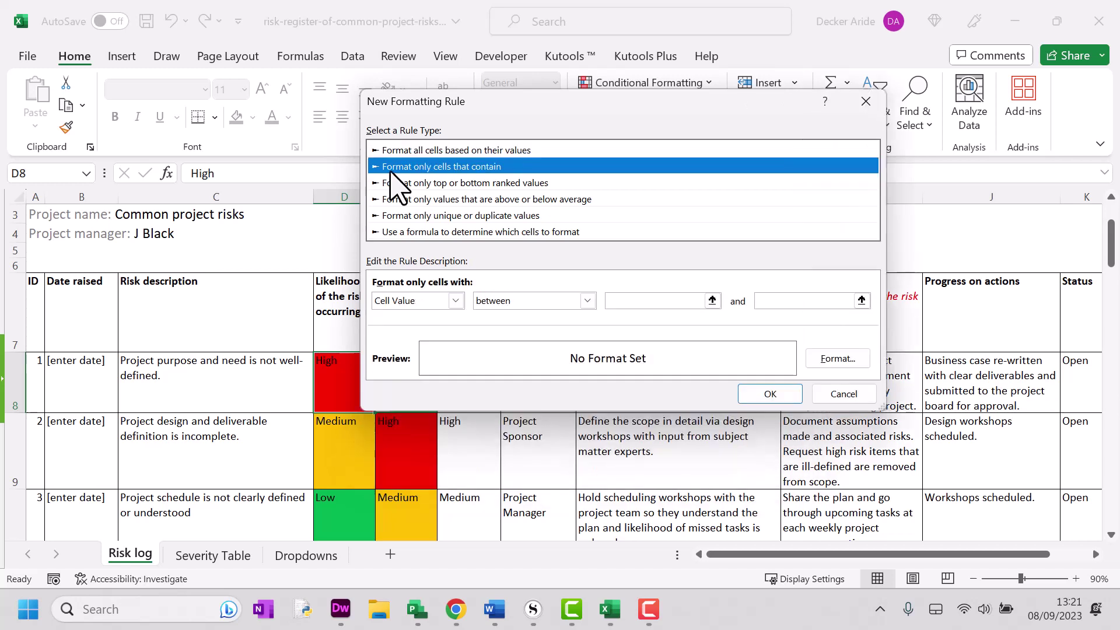
pyautogui.click(456, 299)
pyautogui.click(432, 329)
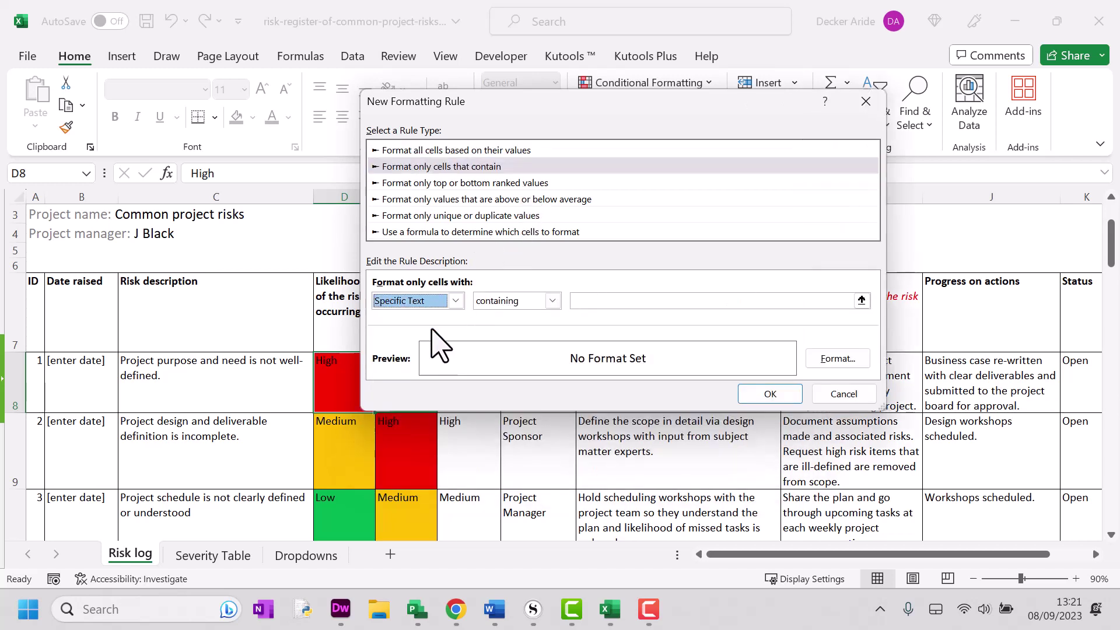
pyautogui.click(624, 301)
pyautogui.click(750, 237)
pyautogui.write('N/A')
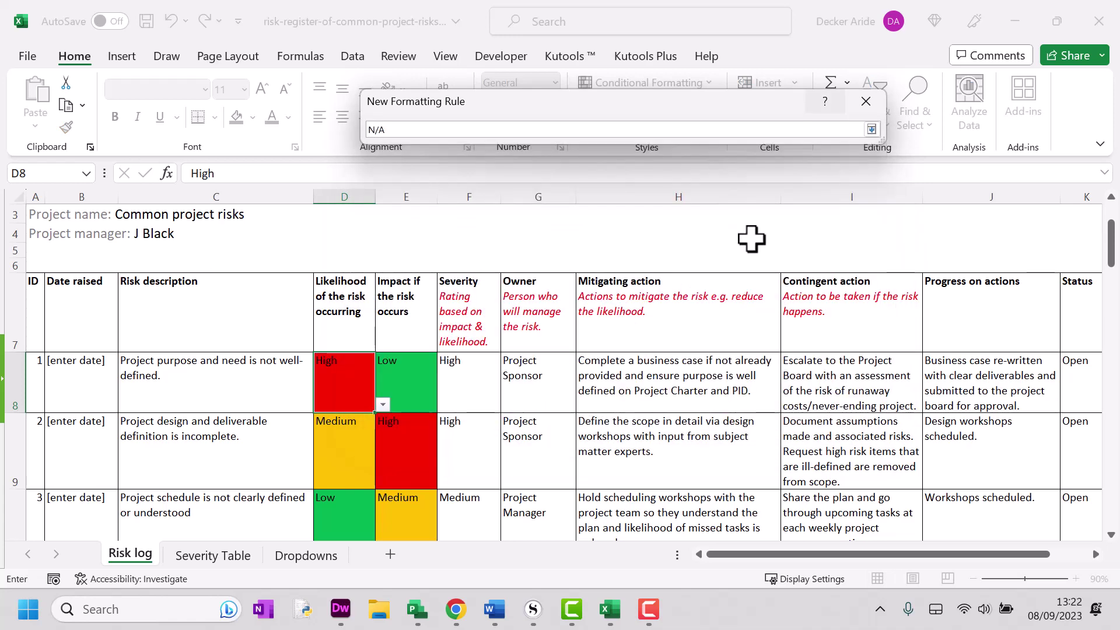
pyautogui.press('Return')
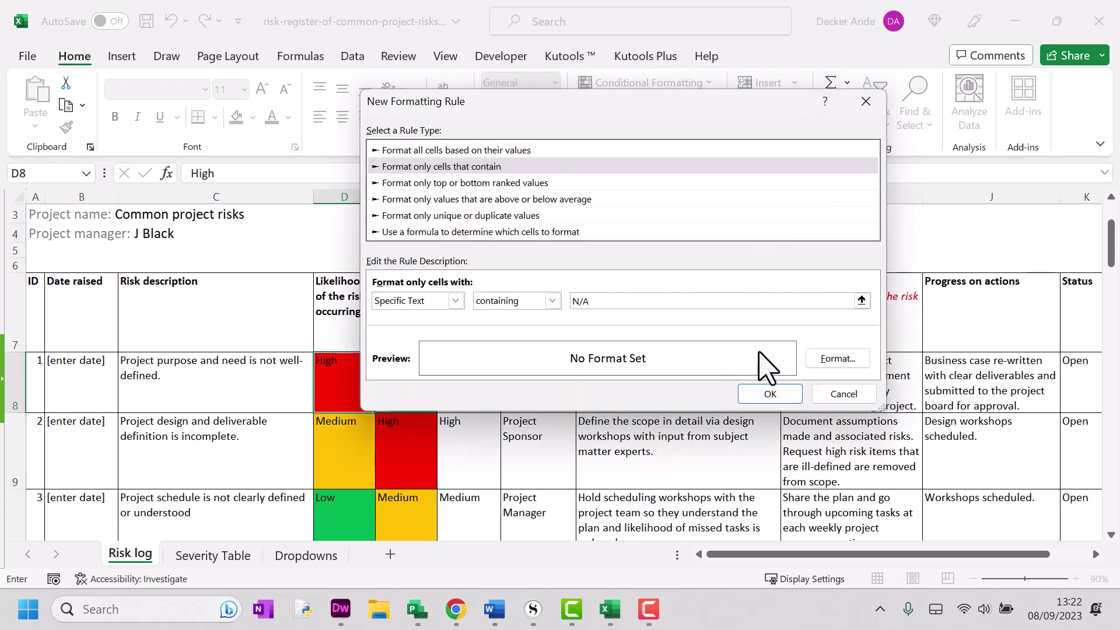
pyautogui.click(831, 357)
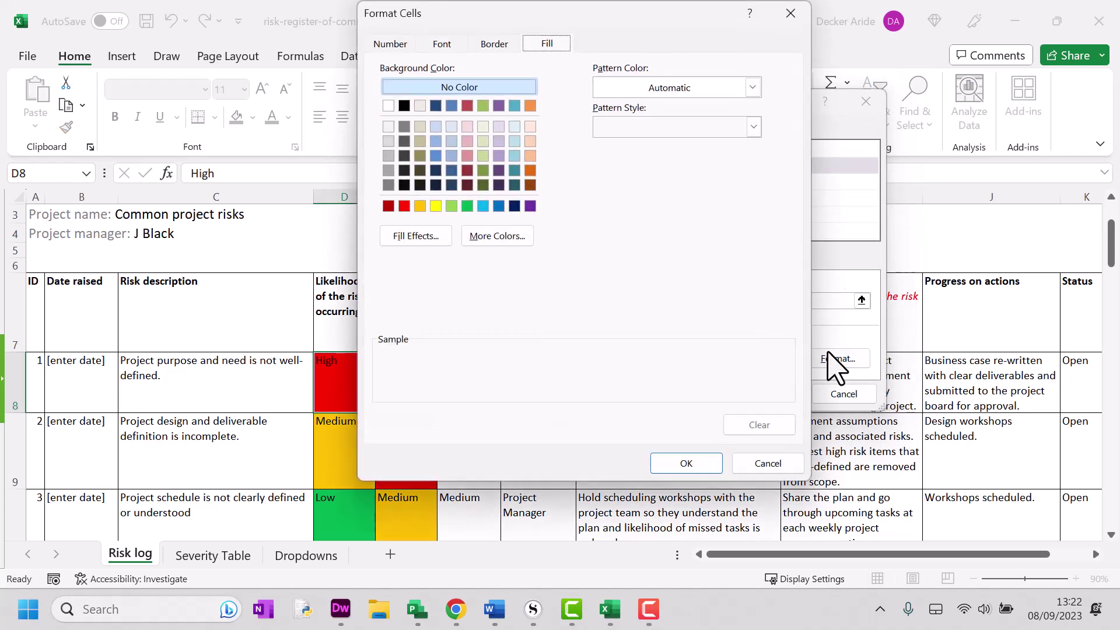
pyautogui.click(404, 170)
pyautogui.click(387, 170)
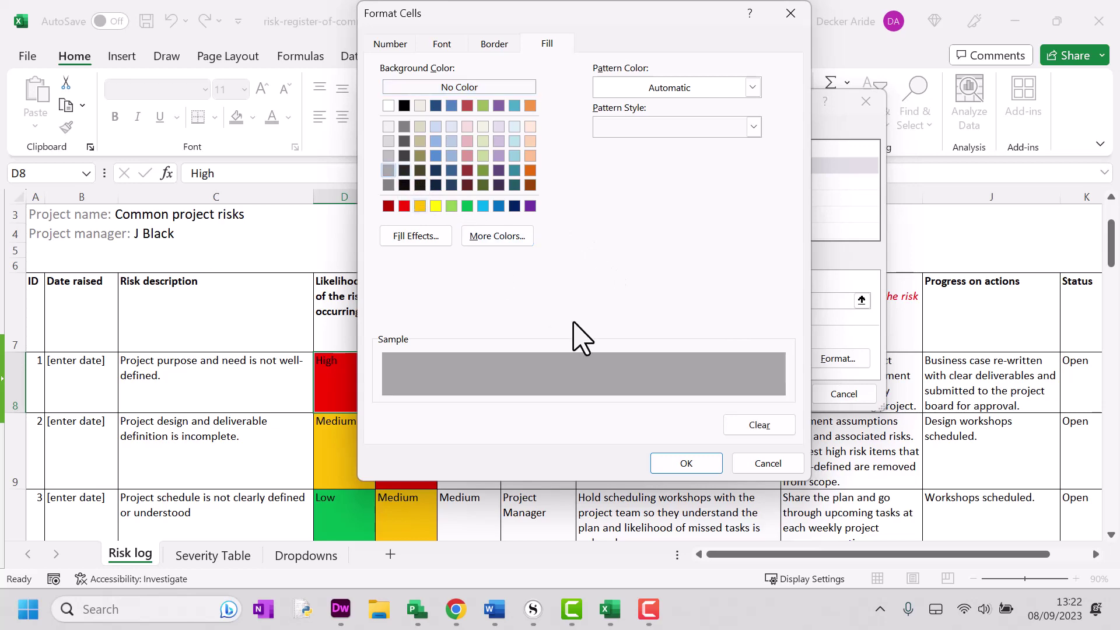
pyautogui.click(687, 467)
pyautogui.click(769, 393)
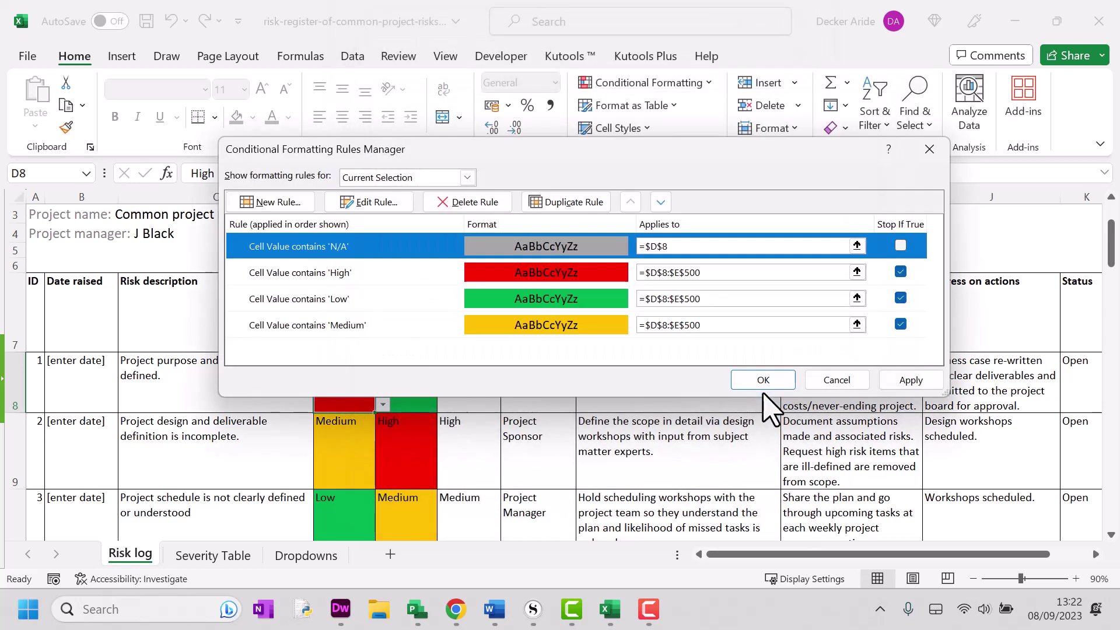
# Step: Set the N/A rule's Applies to range to =$D$8:$E$500
pyautogui.click(681, 246)
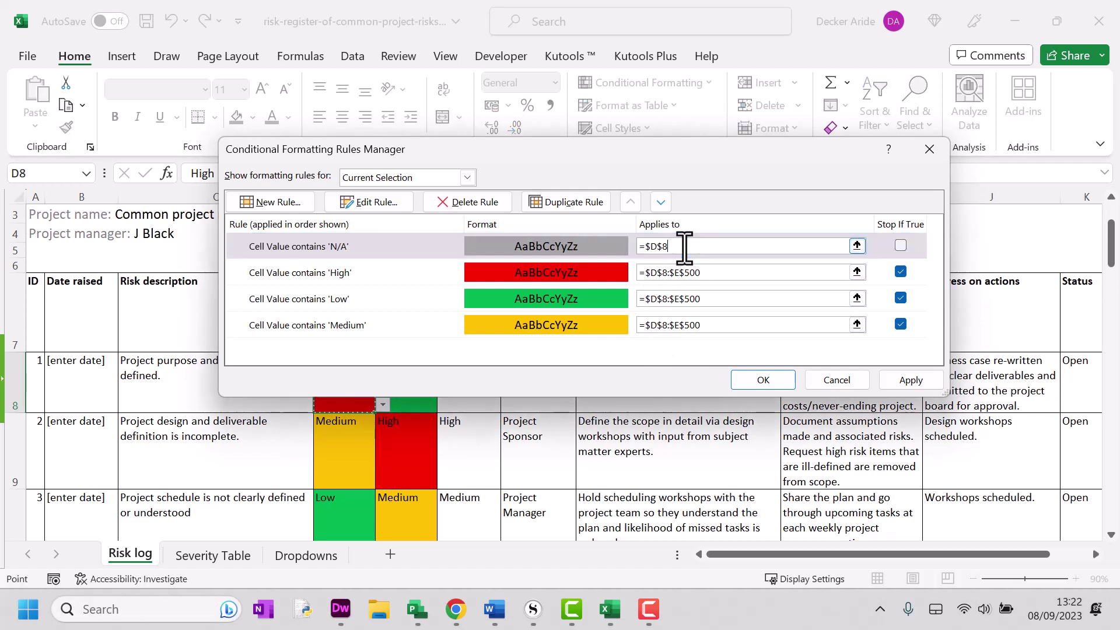
pyautogui.write('$D$8:$D$8')
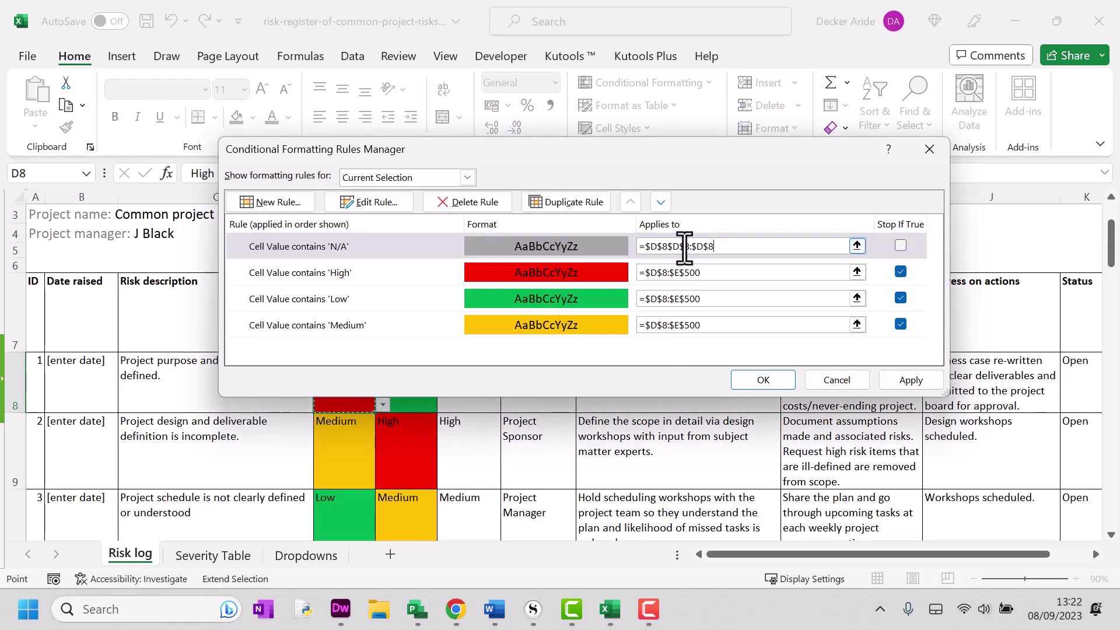
pyautogui.press('BackSpace')
pyautogui.press('BackSpace')
pyautogui.press('BackSpace')
pyautogui.press('BackSpace')
pyautogui.press('BackSpace')
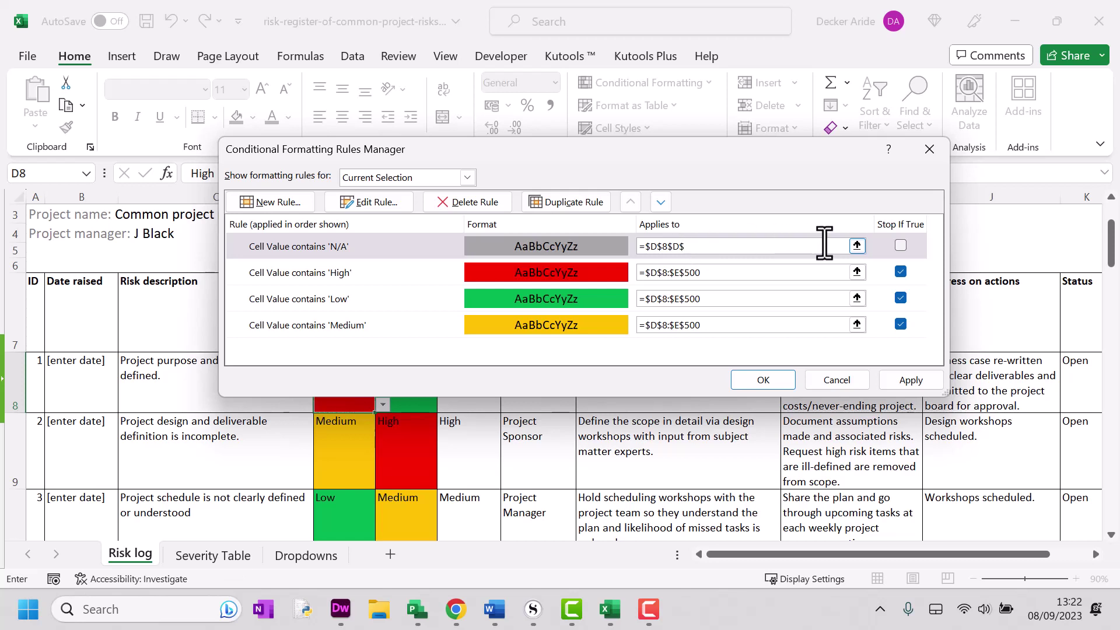
pyautogui.press('BackSpace')
pyautogui.press('BackSpace')
pyautogui.press('BackSpace')
pyautogui.write(':$E$500')
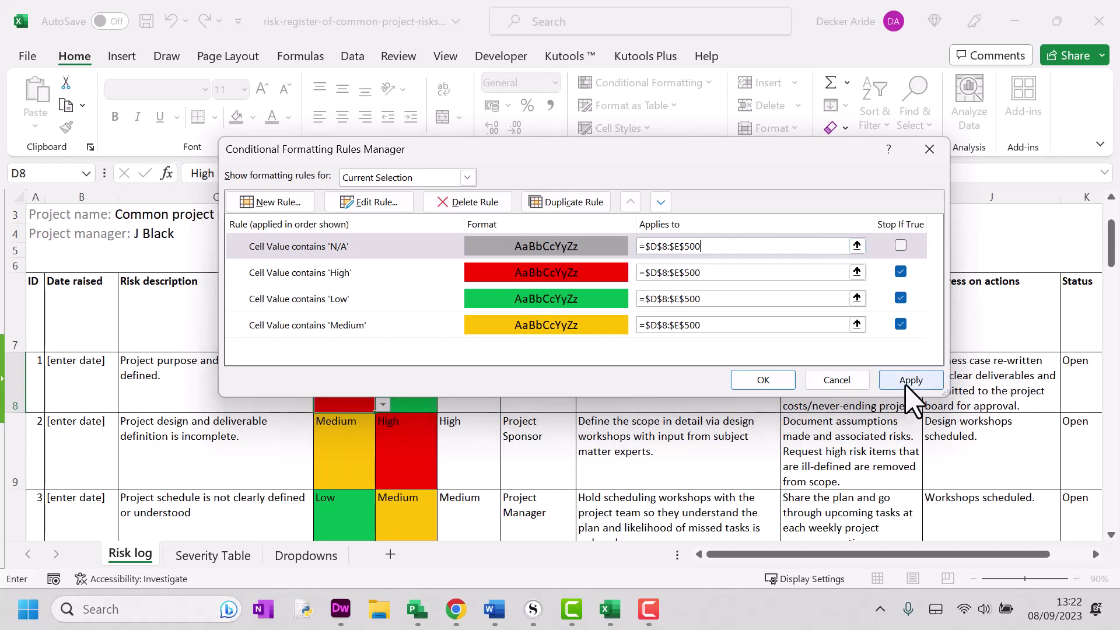
# Step: Apply the rule changes and set D8's likelihood to N/A, showing the grey fill
pyautogui.click(776, 387)
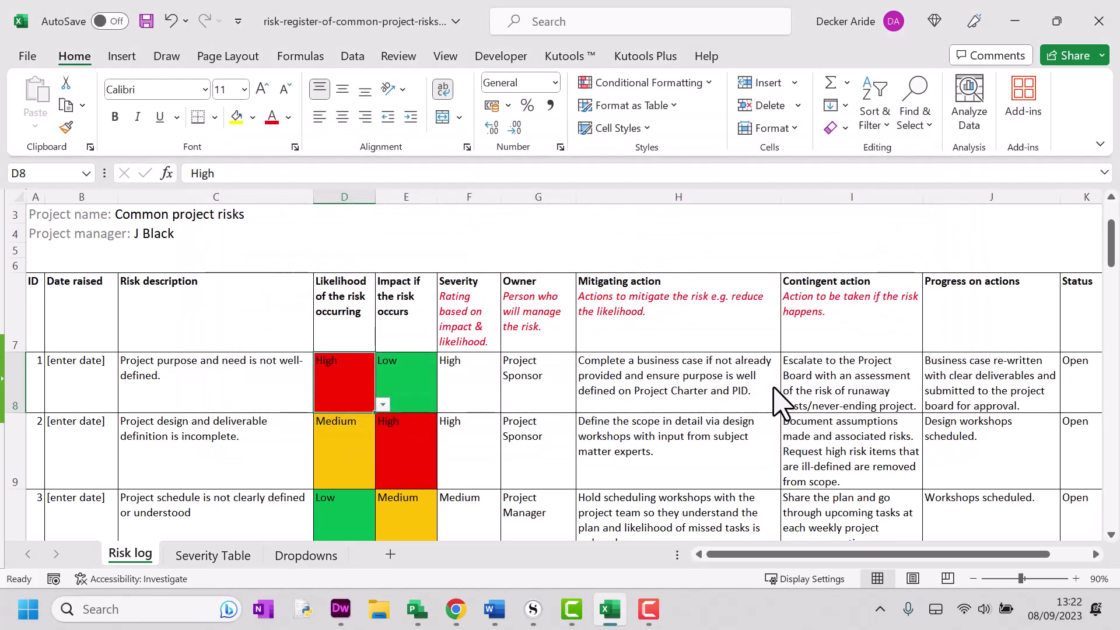
pyautogui.click(461, 440)
pyautogui.click(343, 395)
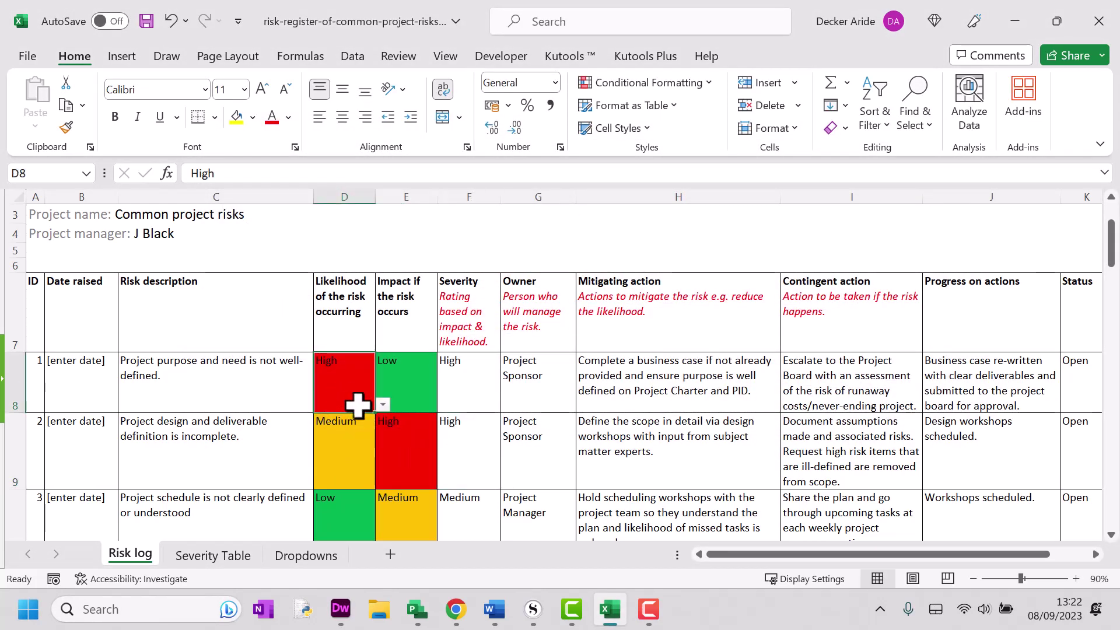
pyautogui.click(383, 405)
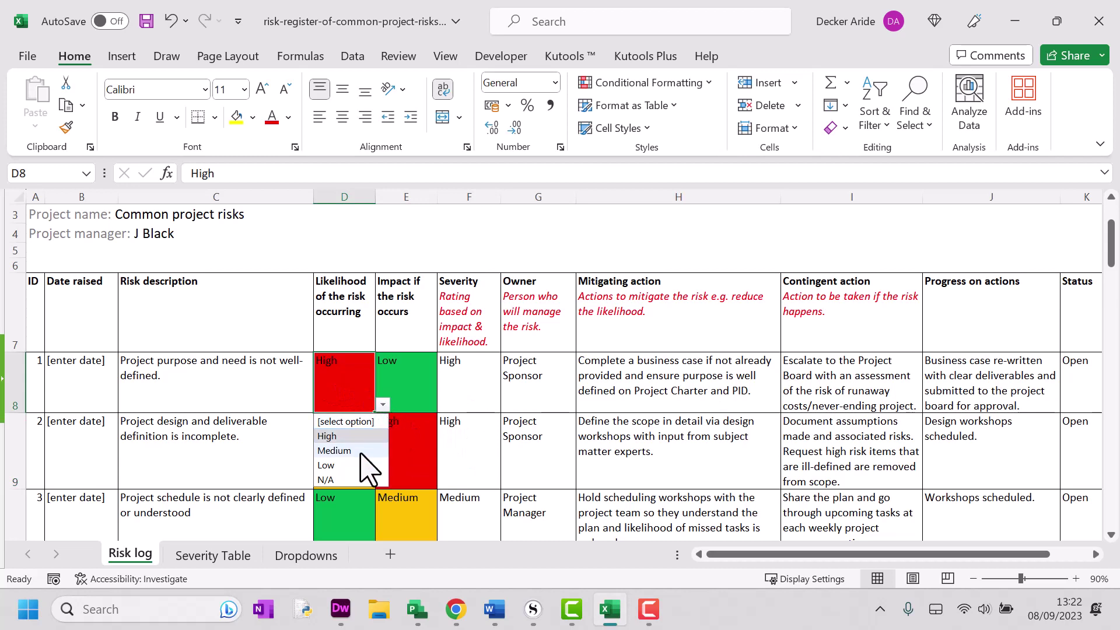
pyautogui.click(341, 480)
pyautogui.click(265, 431)
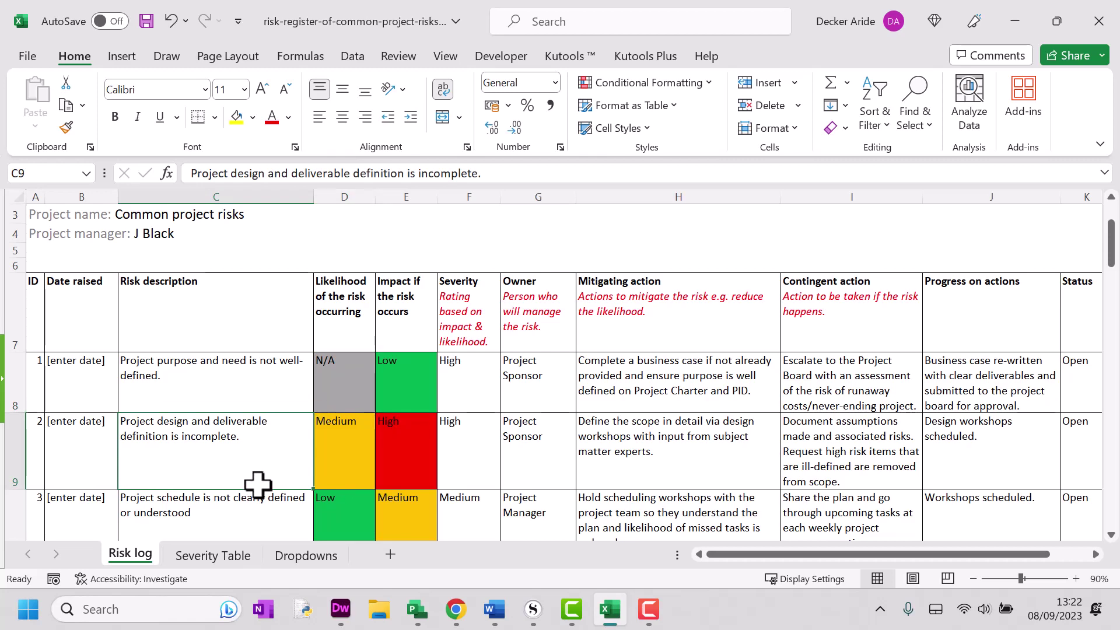
pyautogui.click(210, 557)
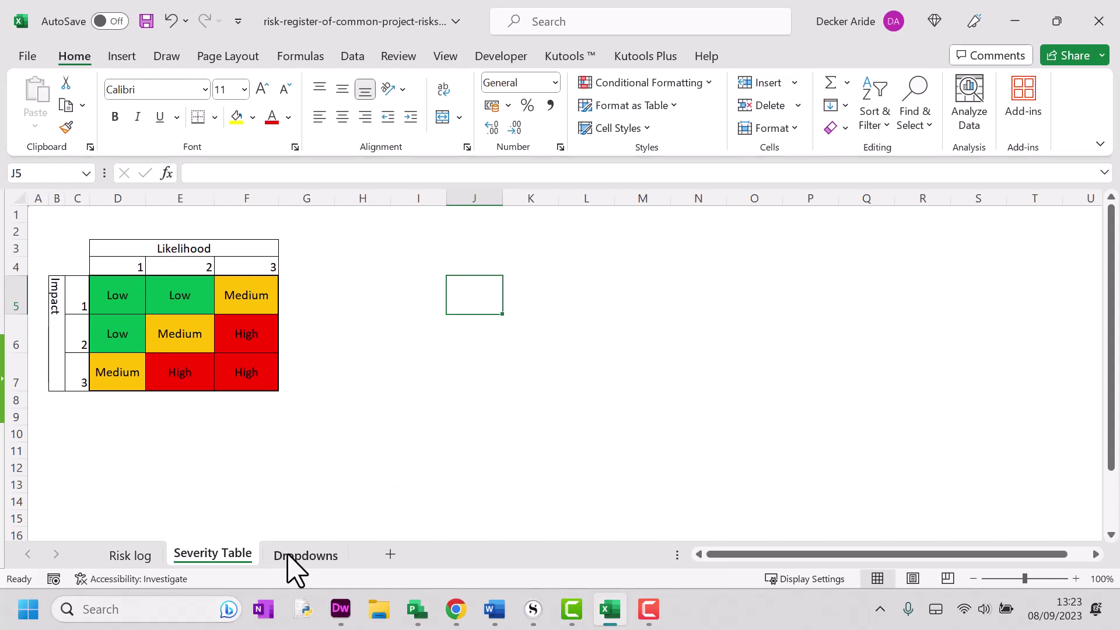
pyautogui.click(137, 557)
pyautogui.click(213, 392)
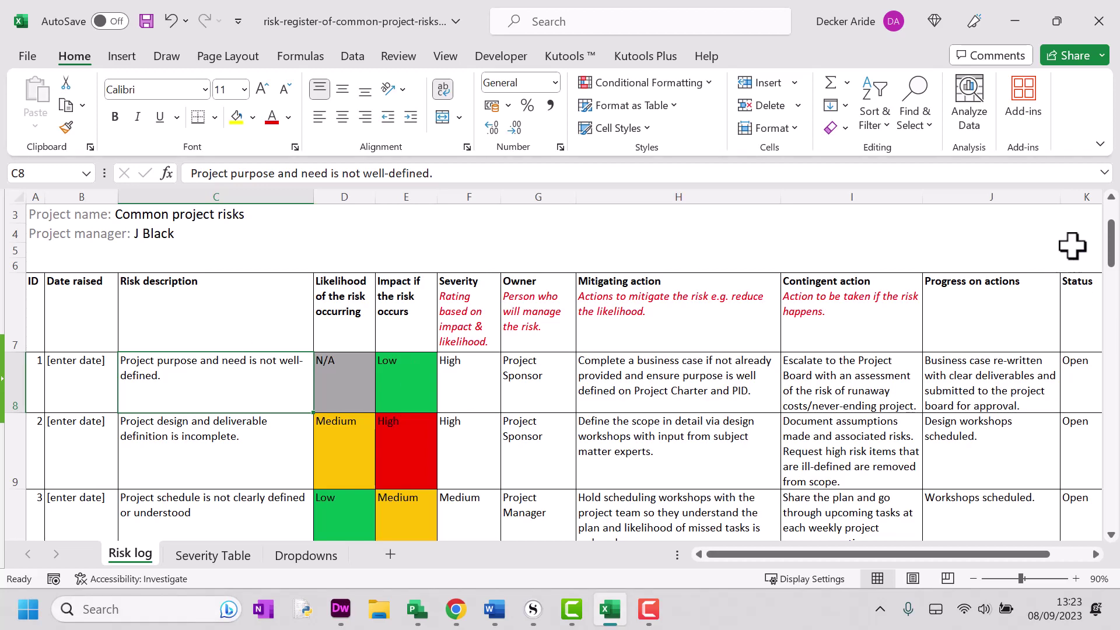
# Step: Hide row 1 containing the logo at the top of the Risk log
pyautogui.moveTo(1110, 242); pyautogui.dragTo(1109, 209)
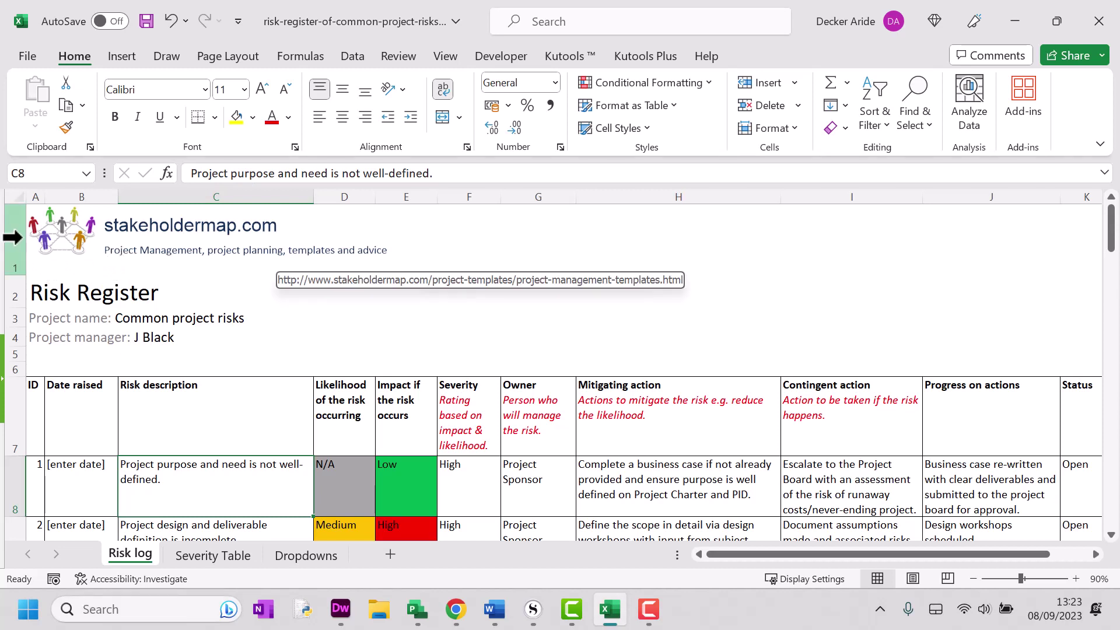
pyautogui.click(17, 236)
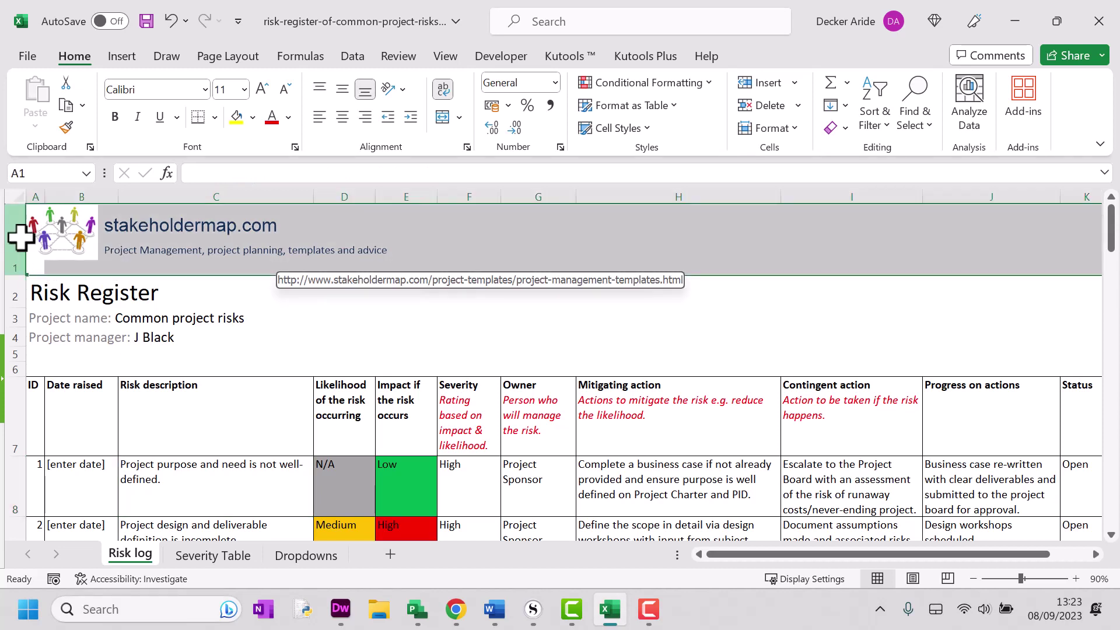
pyautogui.rightClick(15, 239)
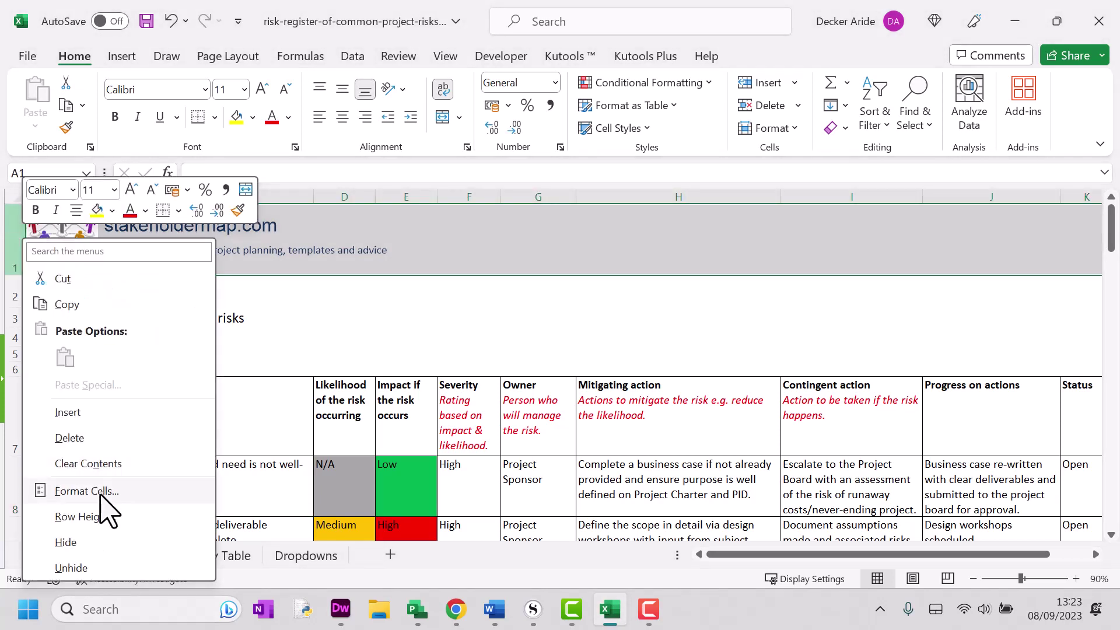
pyautogui.click(82, 544)
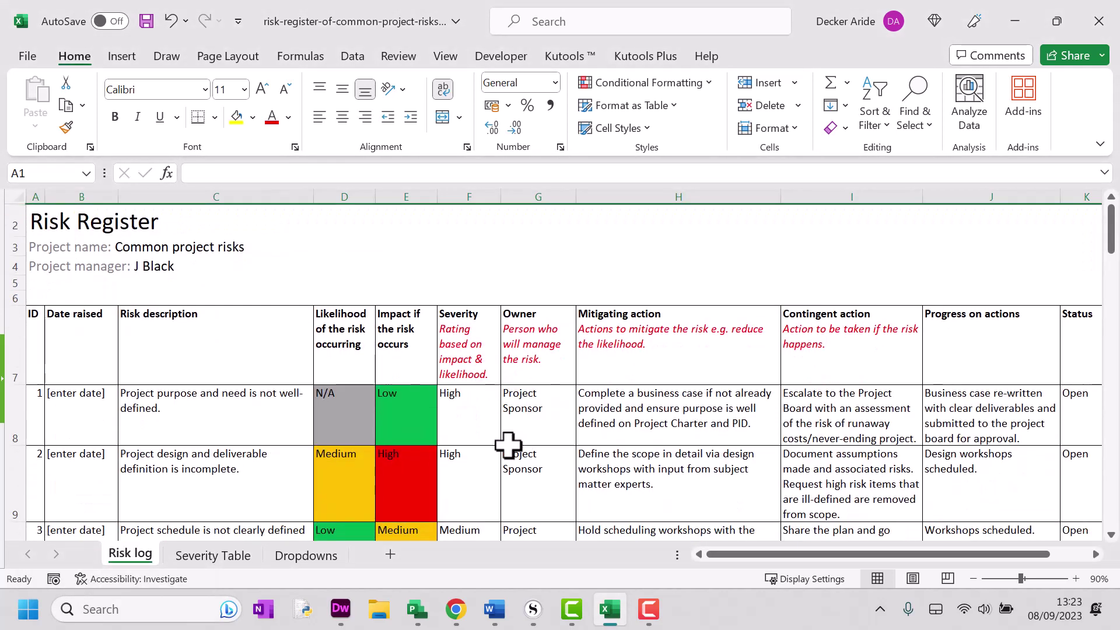
# Step: Check the cell options on risk 1's owner, contingent and mitigating action cells, ending on H8
pyautogui.click(521, 400)
pyautogui.rightClick(521, 400)
pyautogui.click(897, 408)
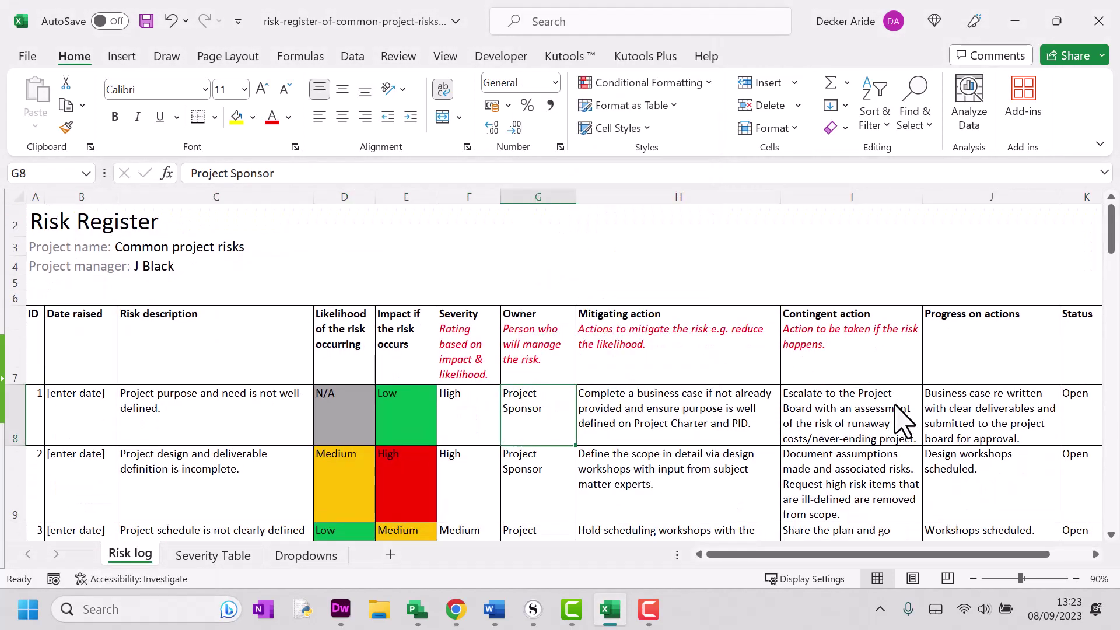
pyautogui.rightClick(897, 408)
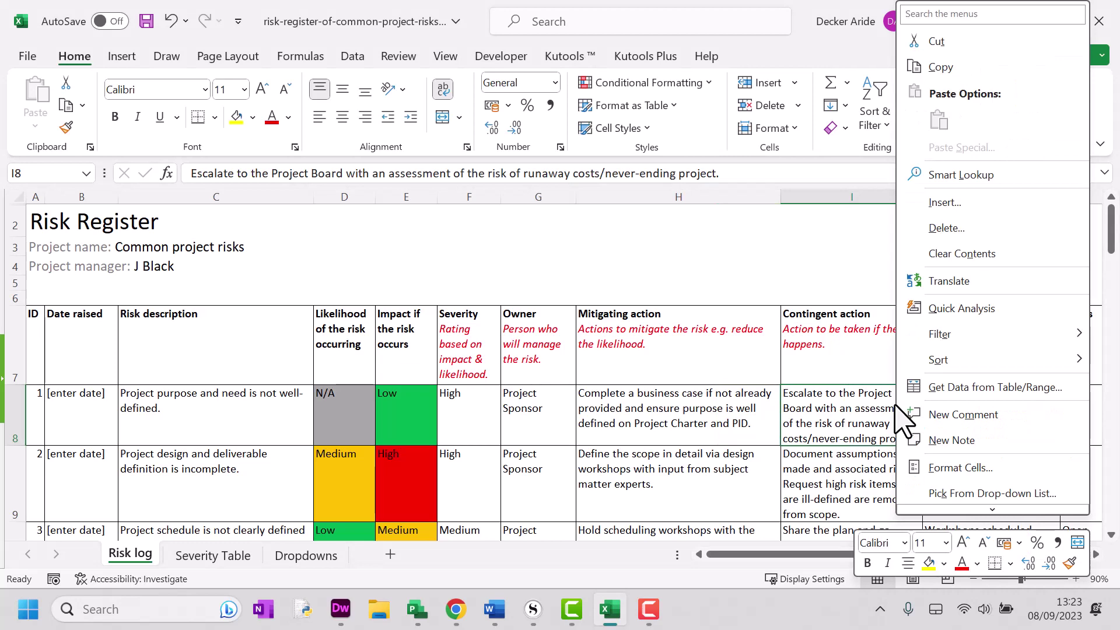
pyautogui.click(621, 411)
pyautogui.rightClick(618, 408)
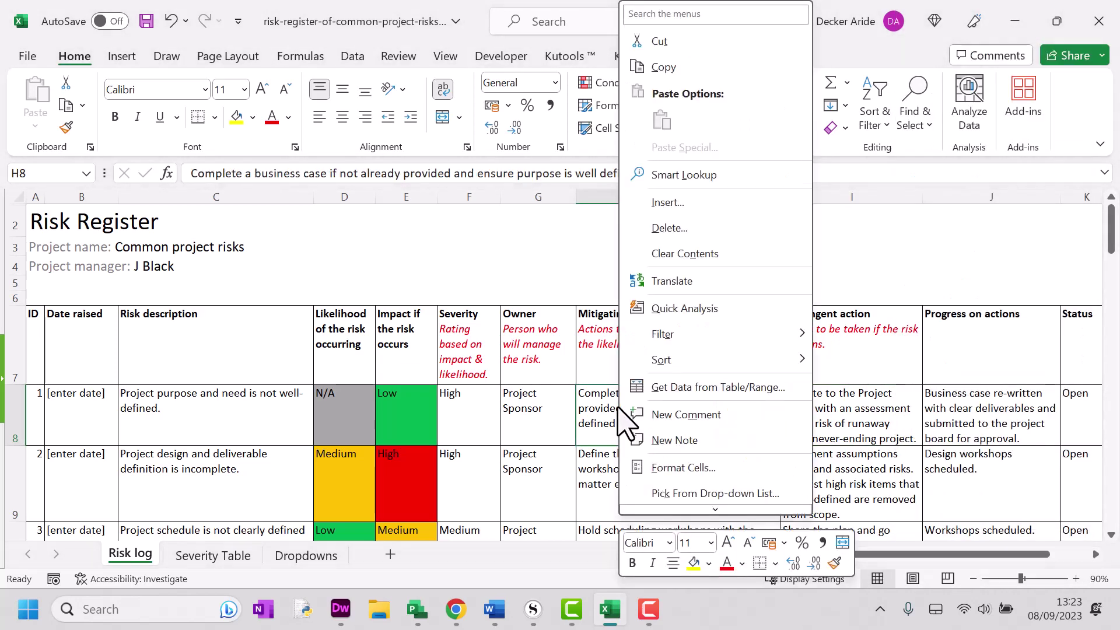
pyautogui.click(616, 405)
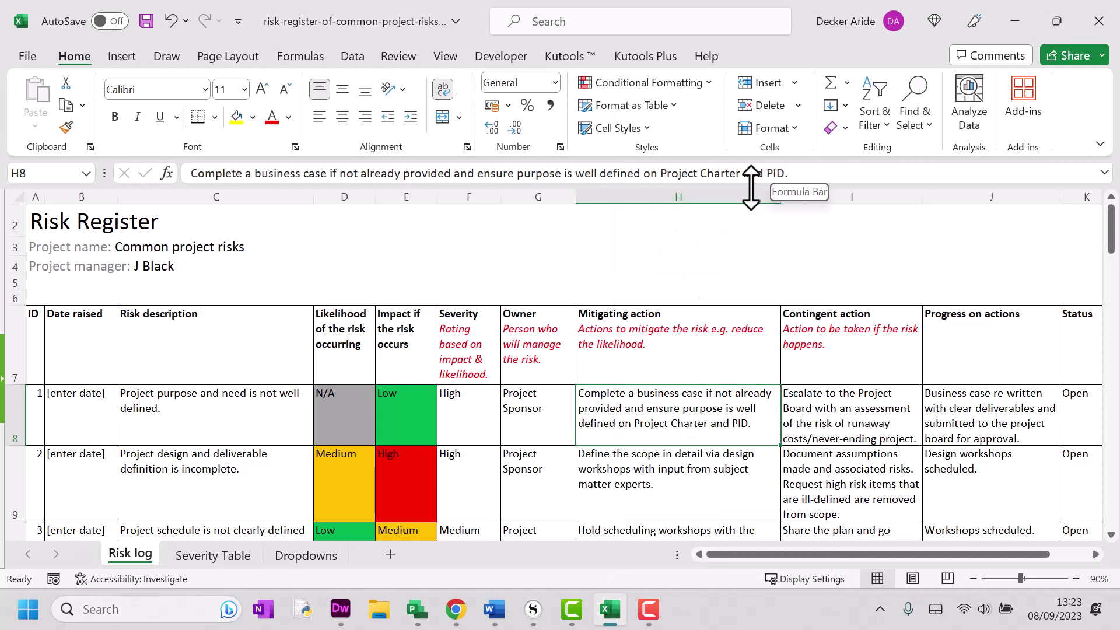
# Step: Add a new line to H8: 'Define clear KPIs that measure whether the project is a success and whether it has met it's purpose.'
pyautogui.moveTo(750, 187); pyautogui.dragTo(748, 310)
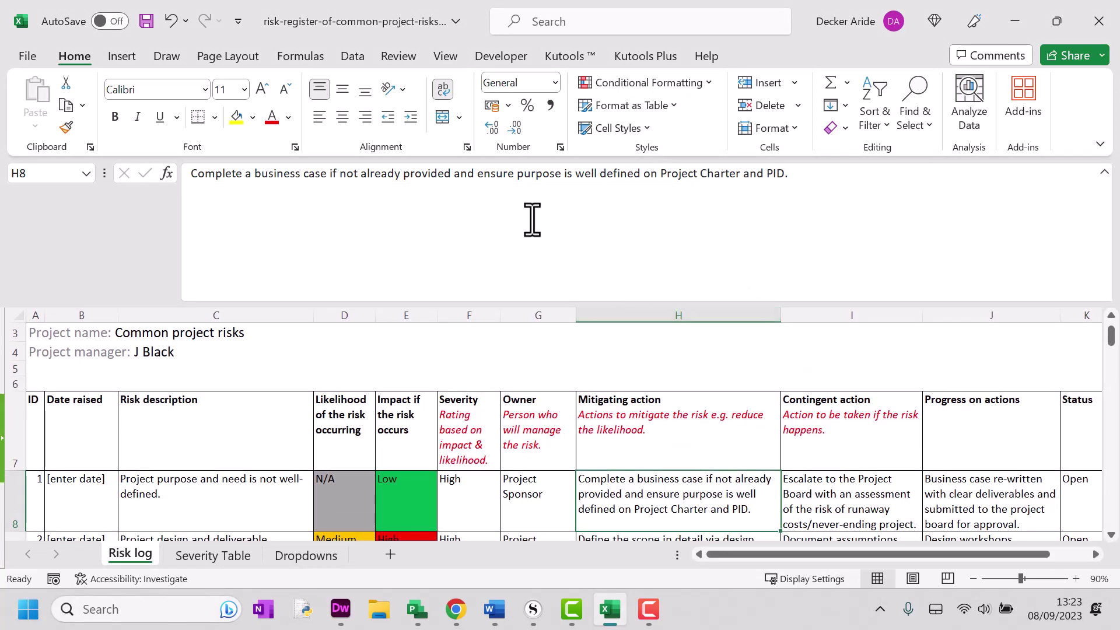
pyautogui.click(810, 175)
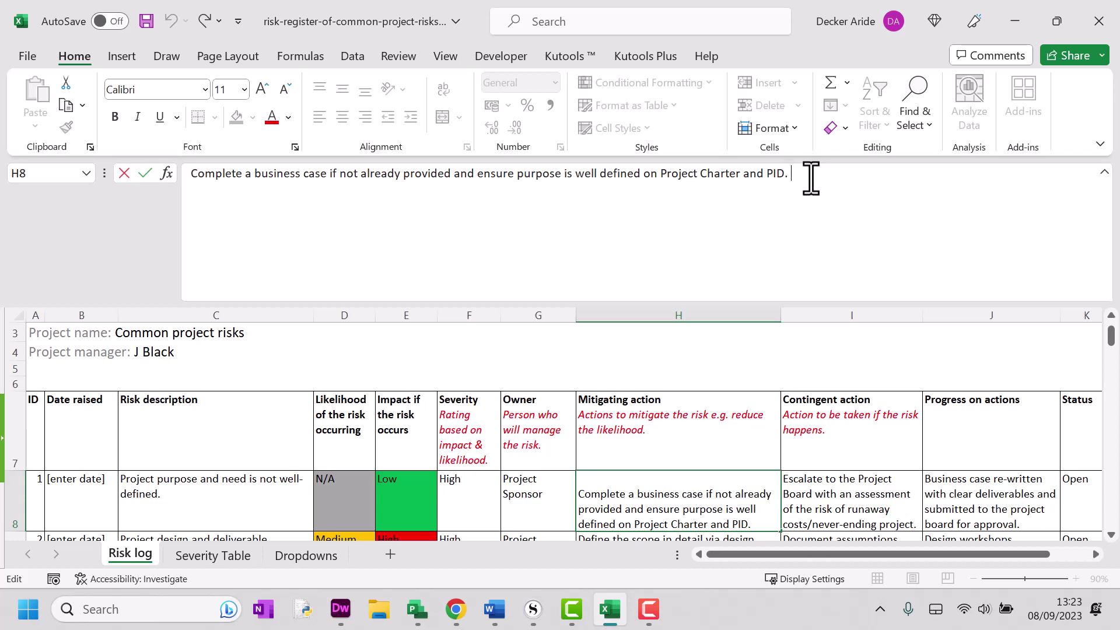
pyautogui.hotkey('alt', 'Return')
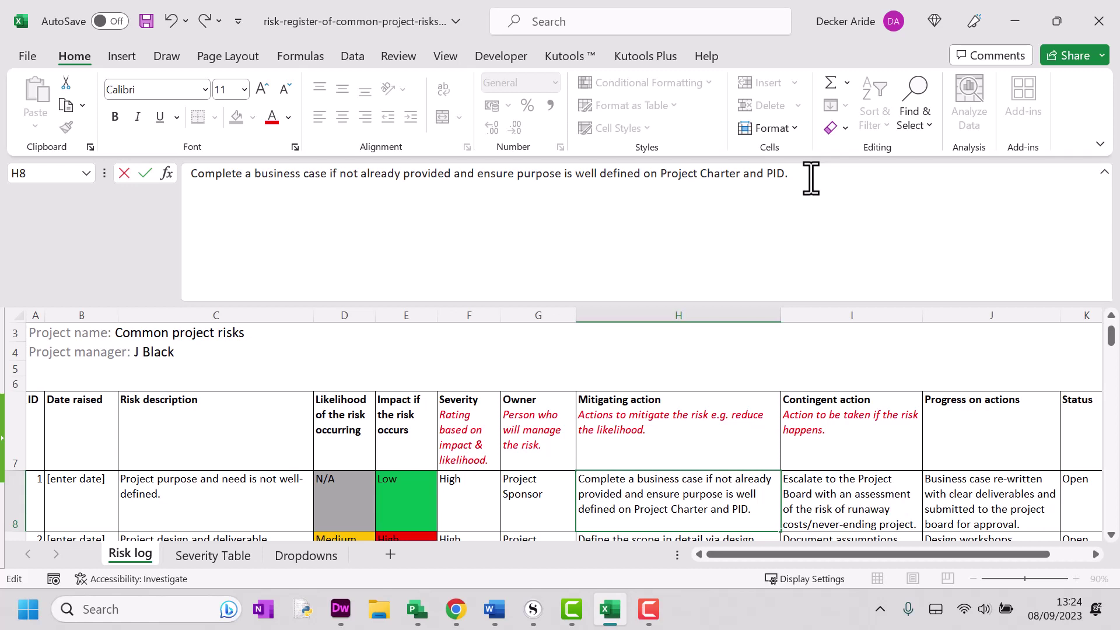
pyautogui.write('Define clear KPI')
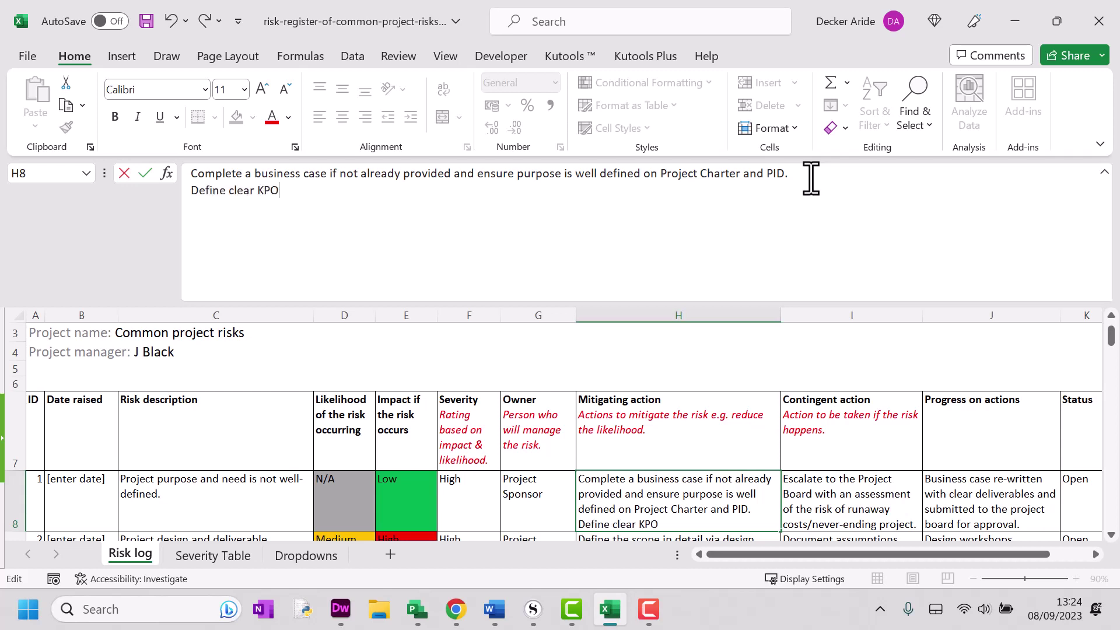
pyautogui.write('s that measur')
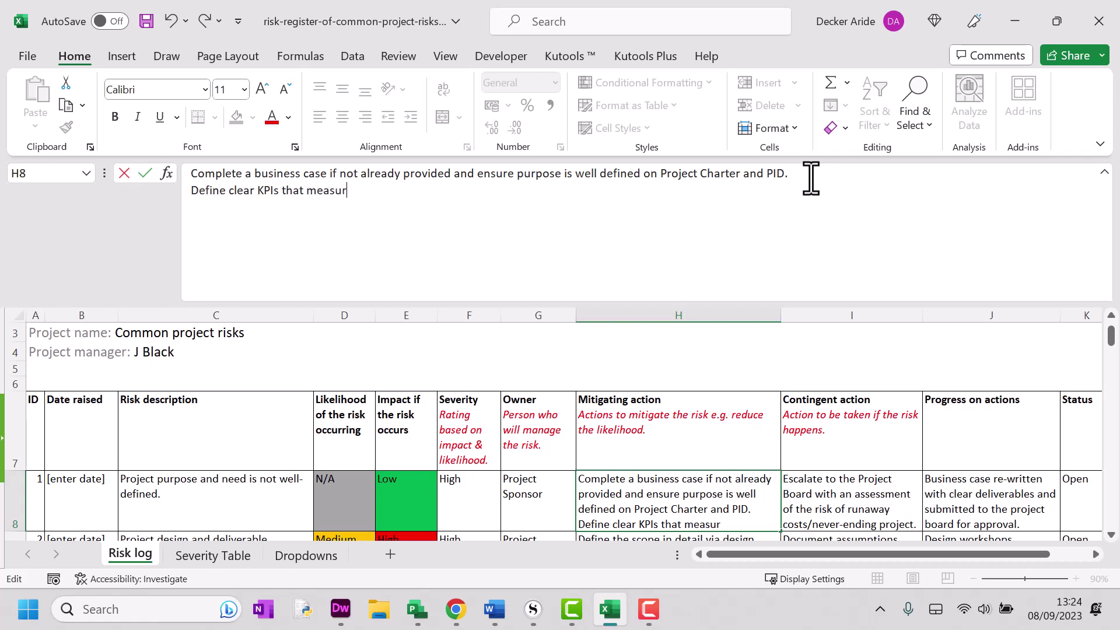
pyautogui.write('e whether the proj')
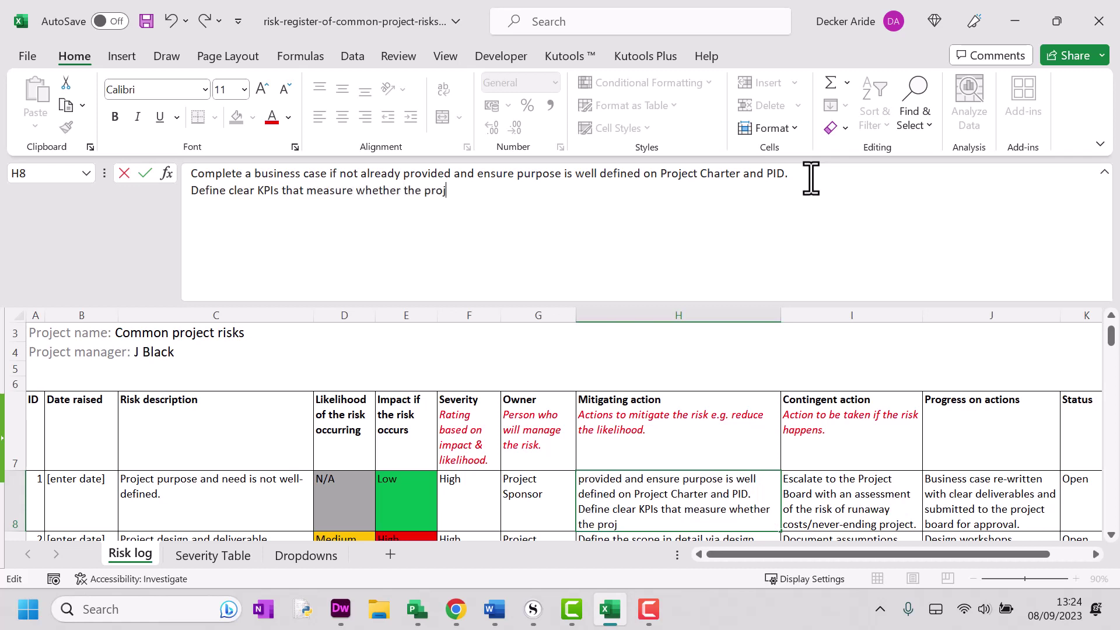
pyautogui.write('ect is a success and whet')
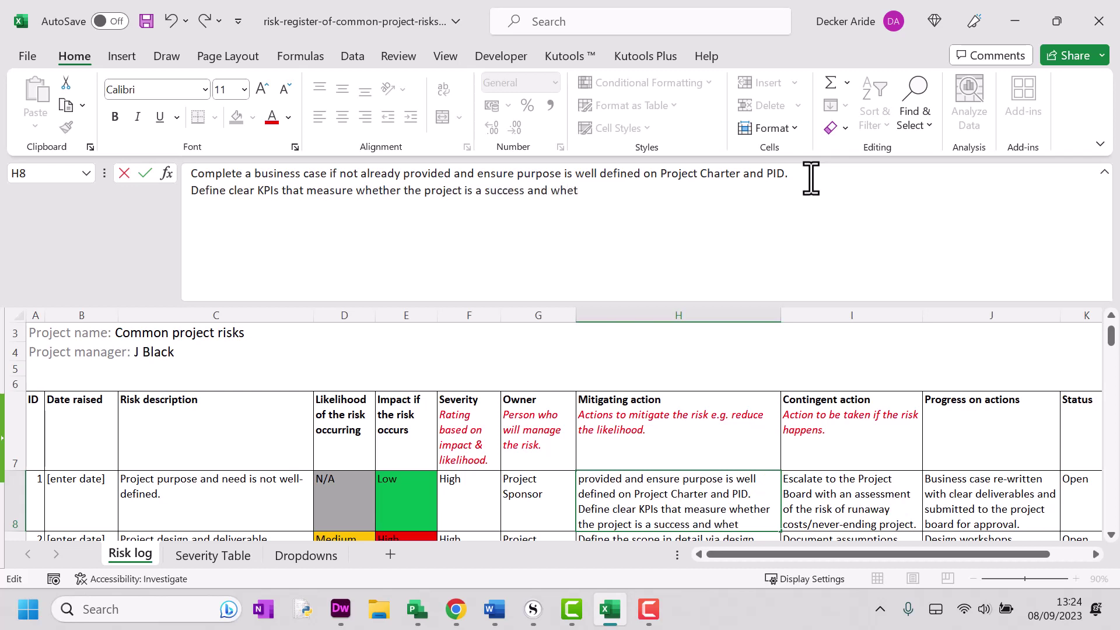
pyautogui.write("her it has met it's pur")
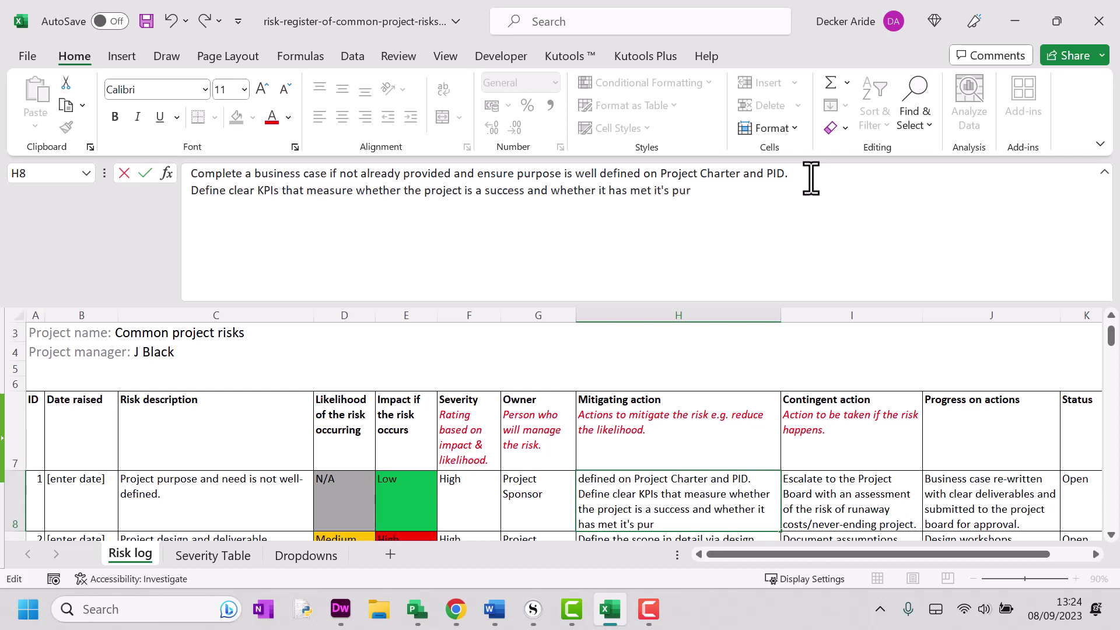
pyautogui.write('pose.')
# Step: Commit H8's KPI sentence ending 'whether it has met it's purpose', collapse the formula bar, and review H8
pyautogui.click(702, 461)
pyautogui.moveTo(630, 301); pyautogui.dragTo(582, 81)
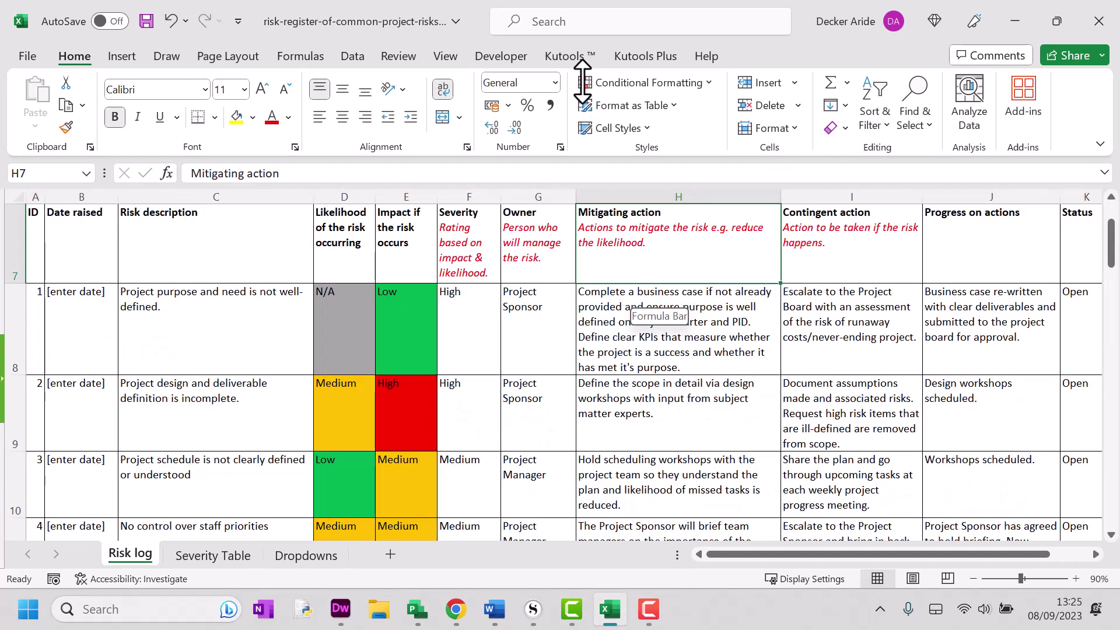
pyautogui.click(155, 400)
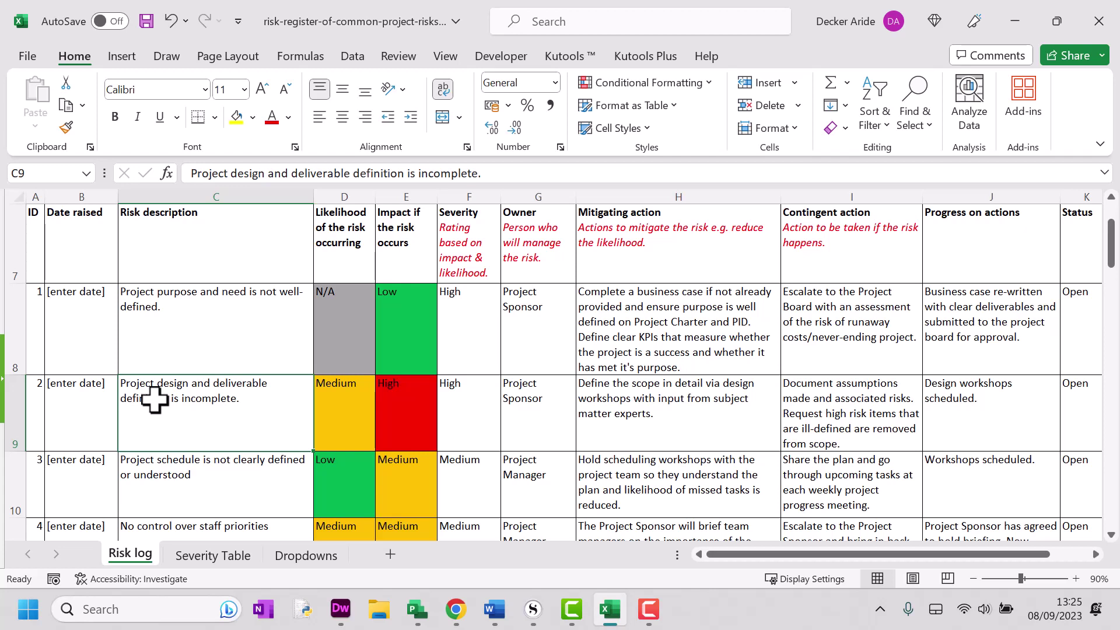
pyautogui.click(620, 320)
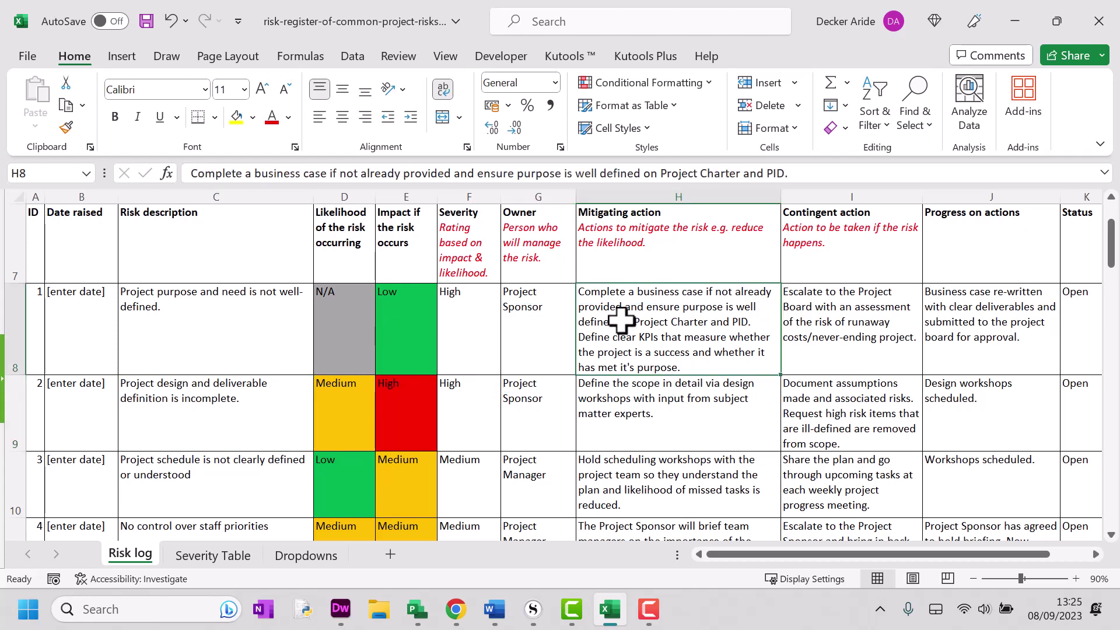